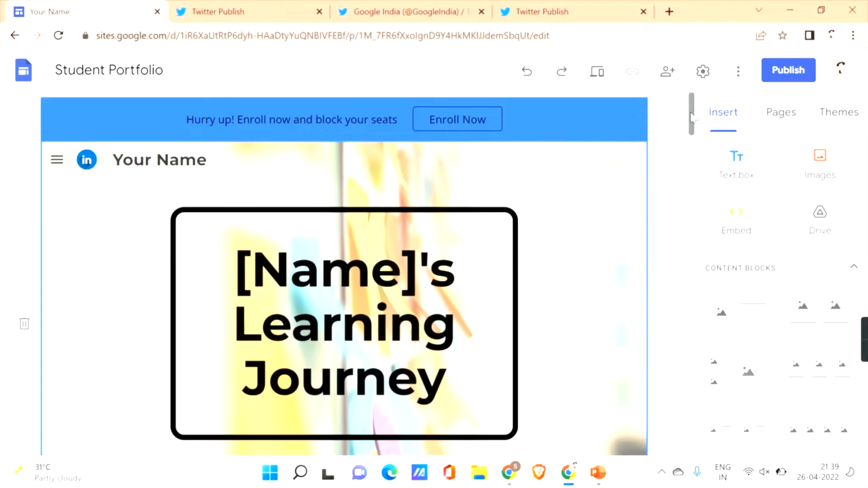
Step: On the Google India Twitter page, request Embed Tweet code for the vaccine-certificate tweet
click(365, 6)
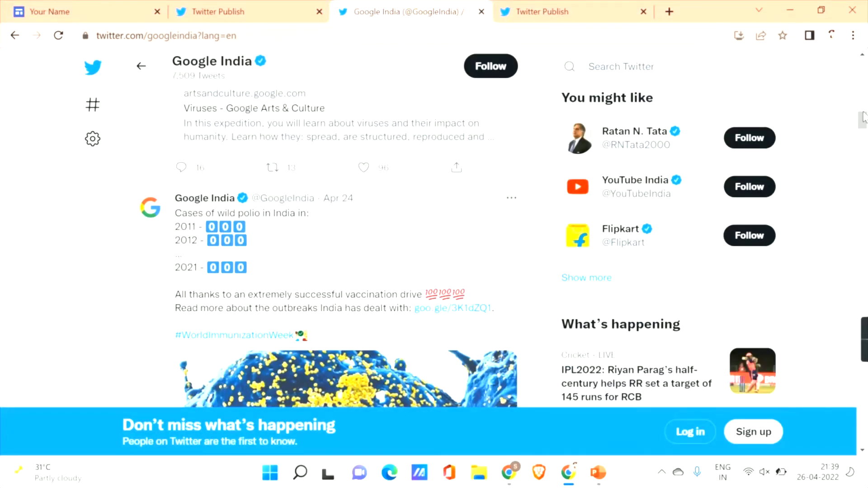
scroll(346, 226, down, 15)
mouse_move(862, 140)
mouse_down()
mouse_move(861, 86)
mouse_move(863, 150)
mouse_move(864, 142)
mouse_up()
scroll(864, 142, down, 3)
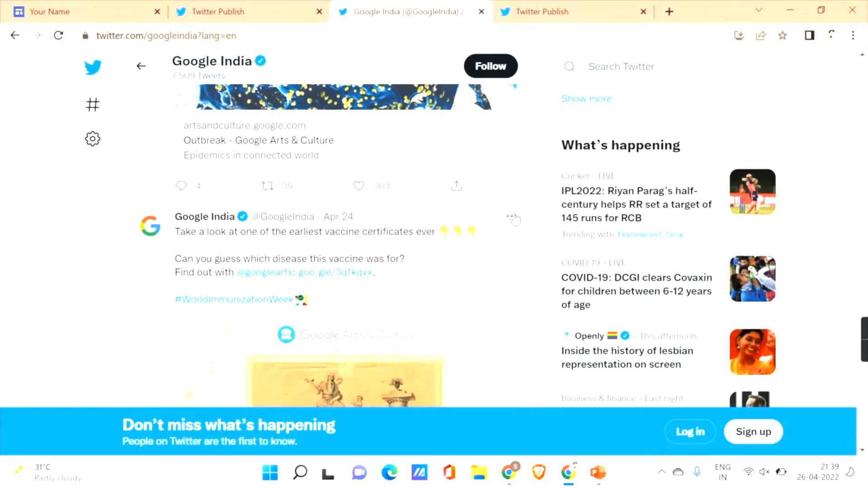
click(513, 219)
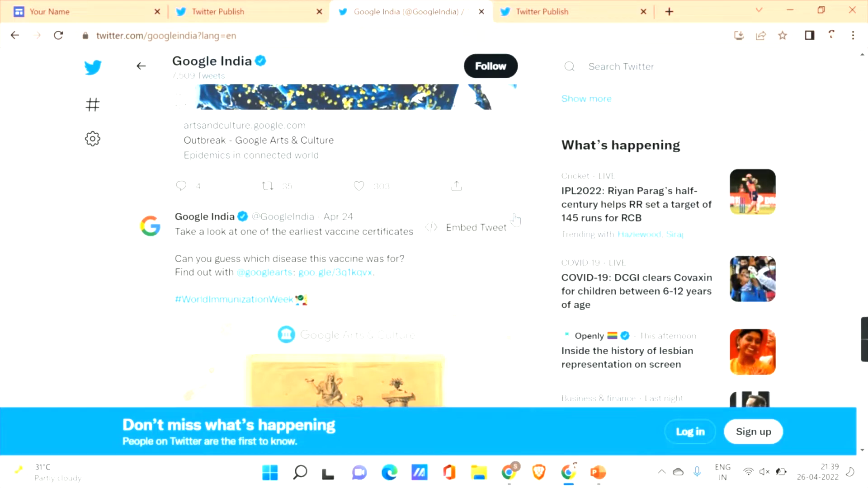
click(467, 223)
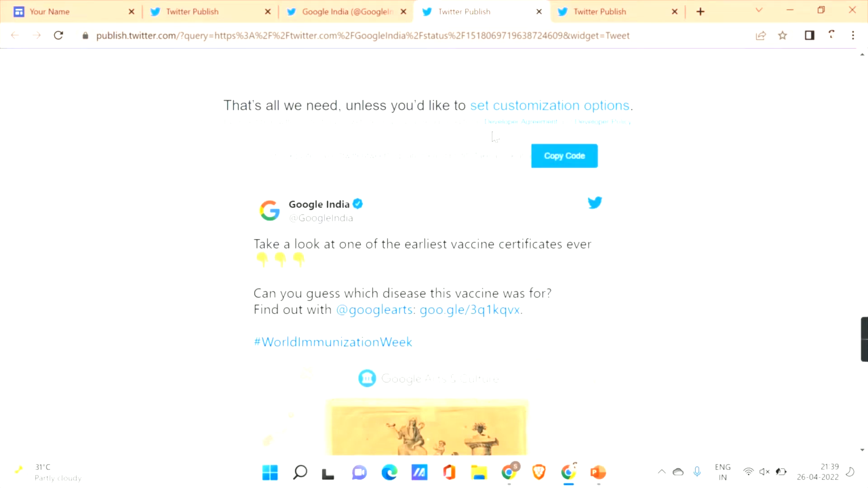
Step: Copy the vaccine tweet's code in Twitter Publish and return to the Your Name site tab
scroll(755, 120, down, 10)
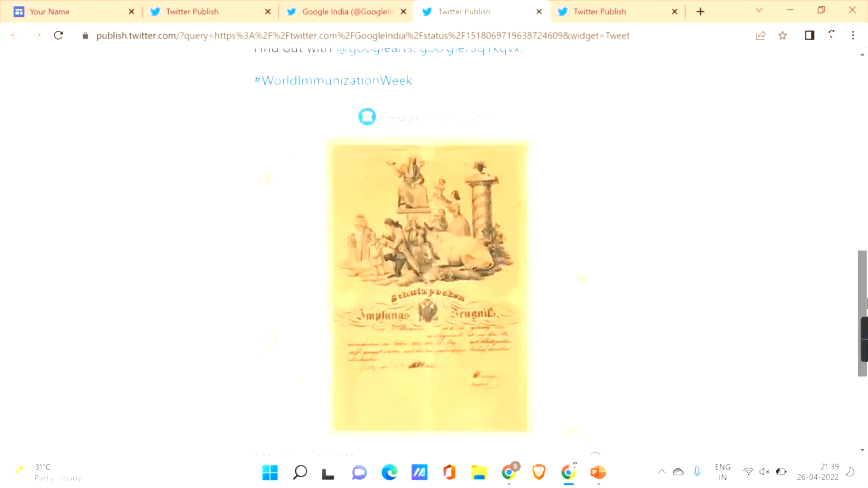
scroll(434, 254, up, 13)
scroll(434, 253, down, 6)
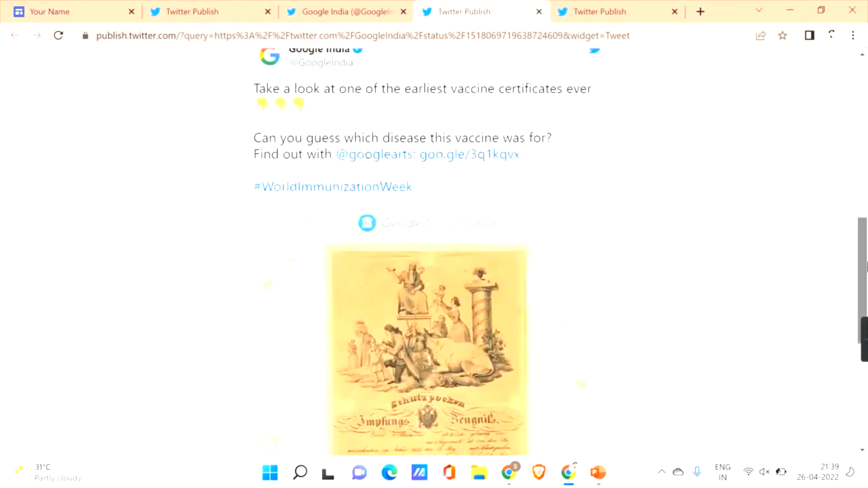
scroll(434, 253, up, 4)
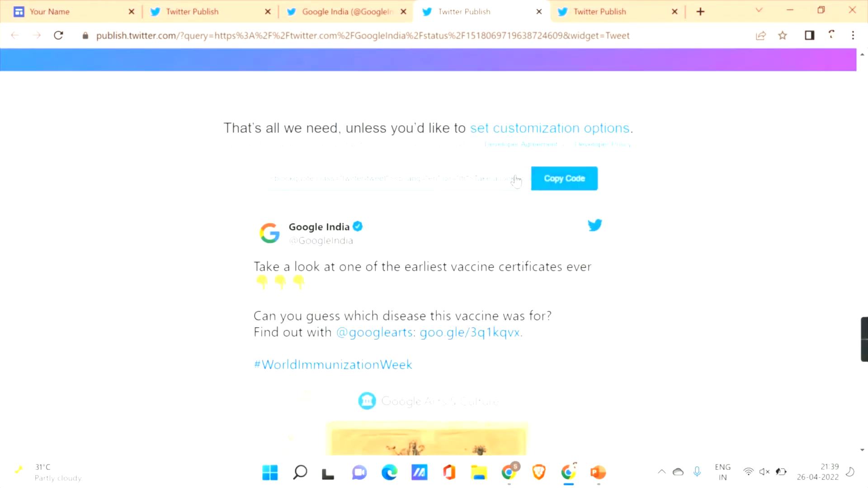
click(559, 178)
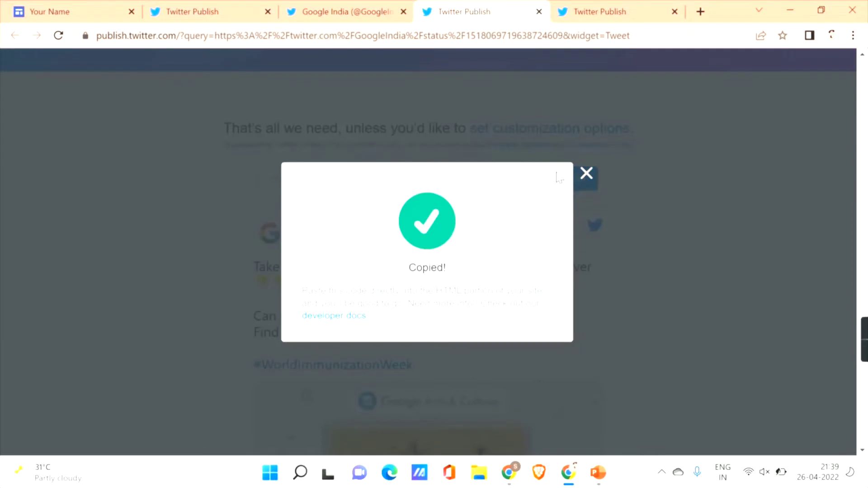
click(587, 174)
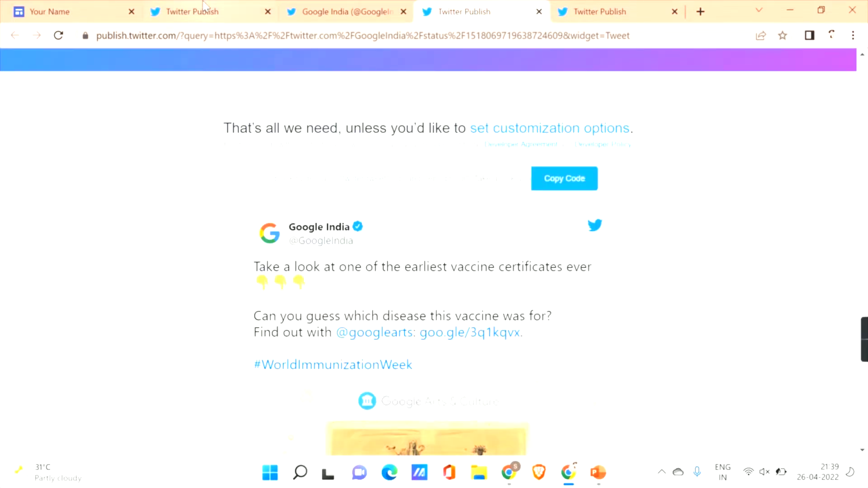
click(104, 7)
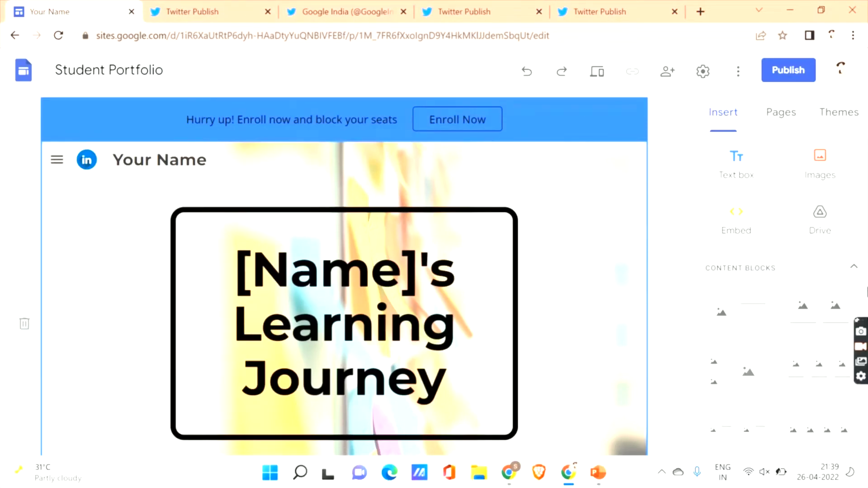
Step: Paste the vaccine tweet's embed code into a Sites Embed code box and insert it
scroll(778, 271, down, 5)
scroll(768, 248, up, 5)
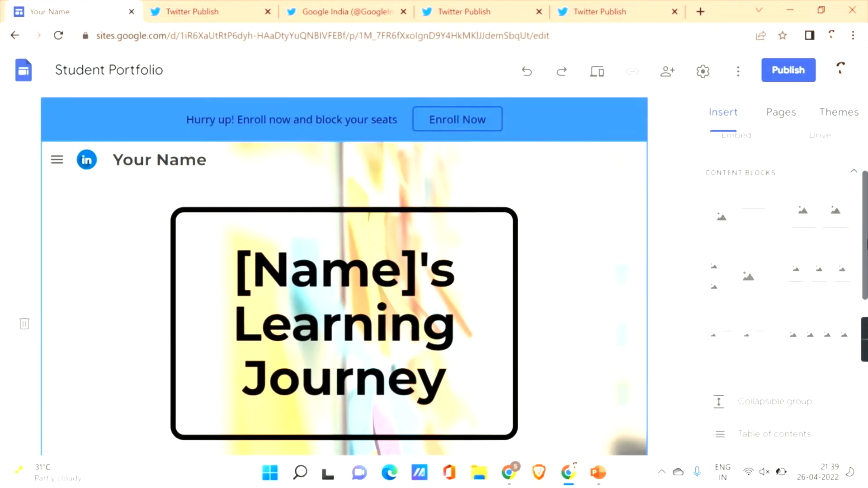
click(740, 226)
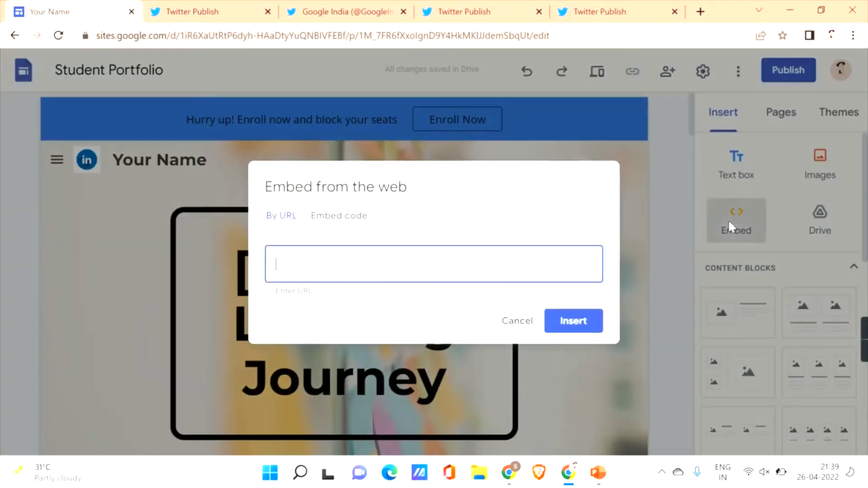
click(340, 217)
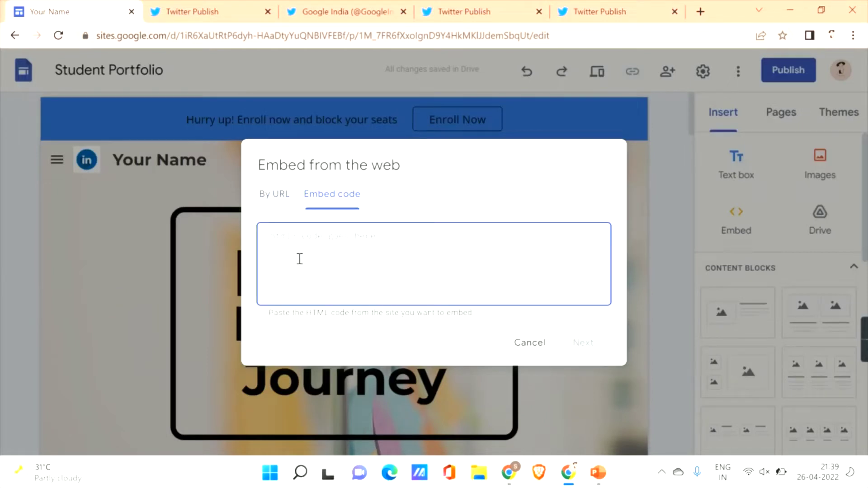
key(ctrl+v)
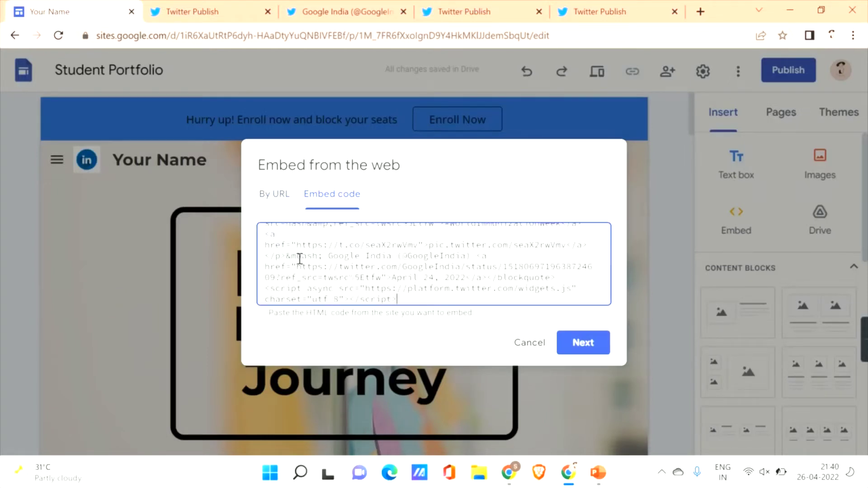
click(598, 344)
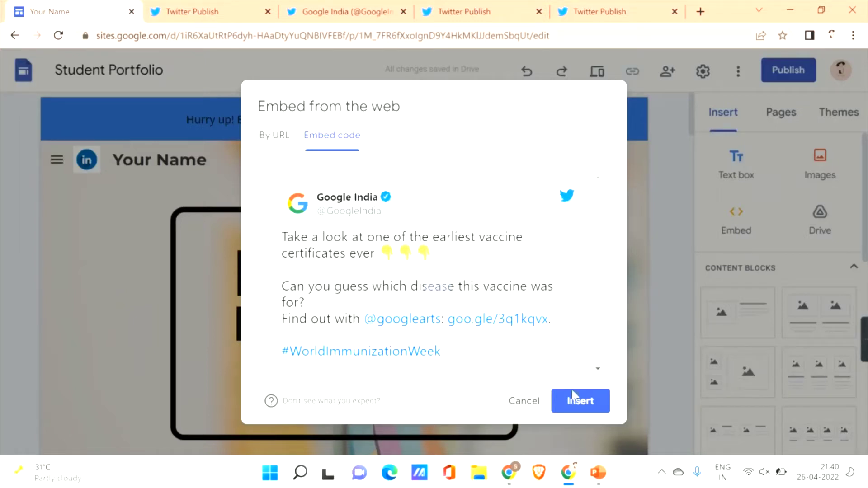
click(569, 407)
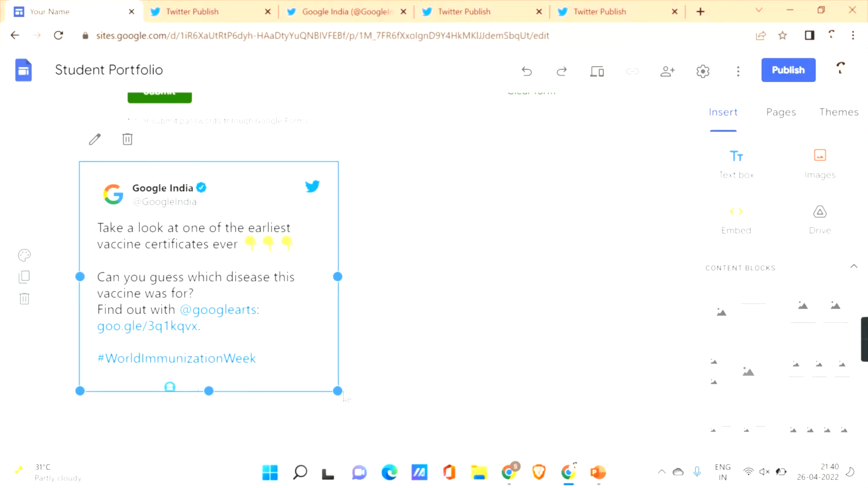
Step: Stretch the tweet embed's corner handle to make it a wider, taller frame
drag(343, 395, 470, 454)
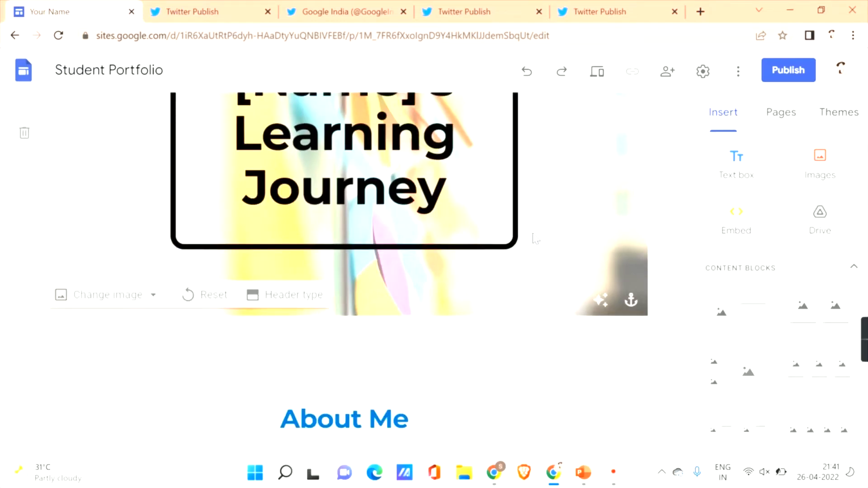
Step: Copy the Google India profile URL from the address bar and go to Twitter Publish
click(375, 6)
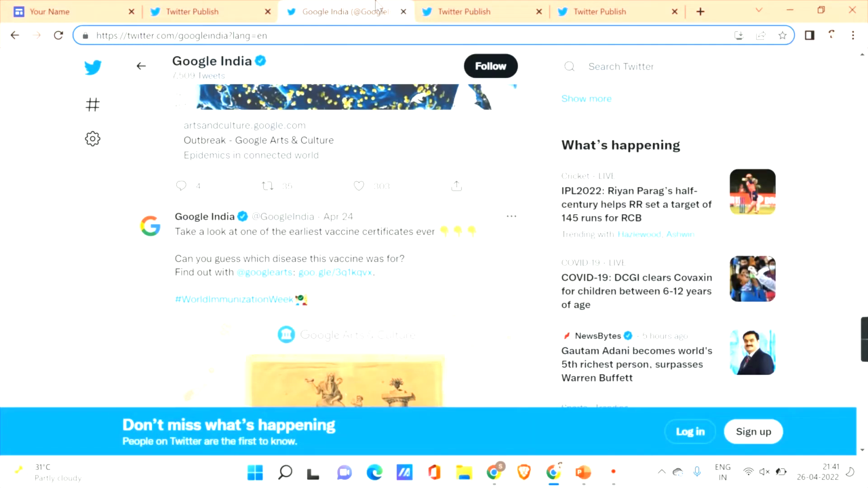
double_click(199, 35)
triple_click(199, 35)
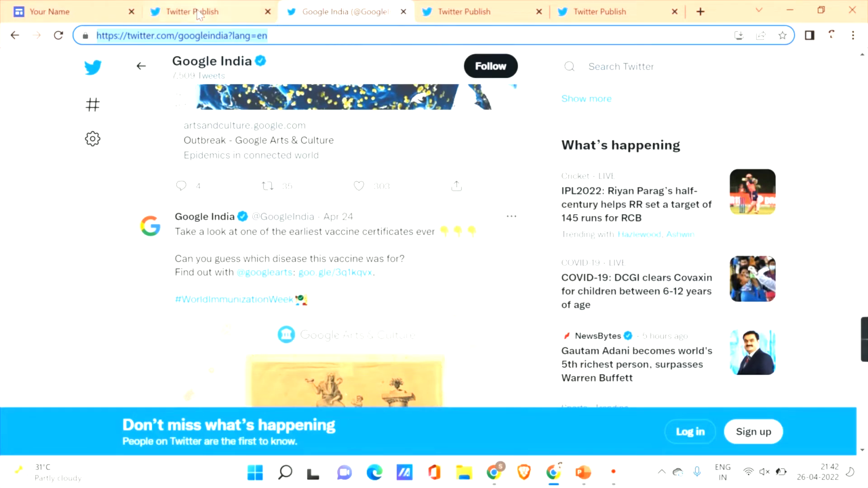
click(205, 11)
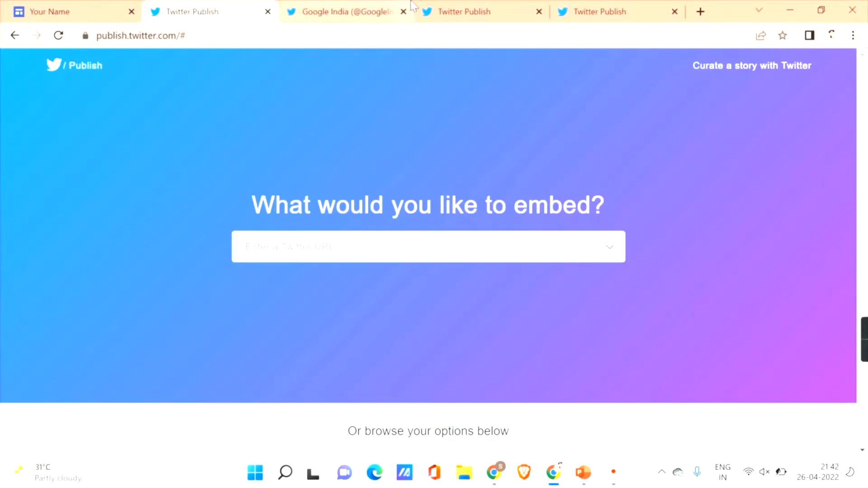
Step: Generate and copy Embedded Timeline code for the Google India profile, then return to Sites
click(330, 239)
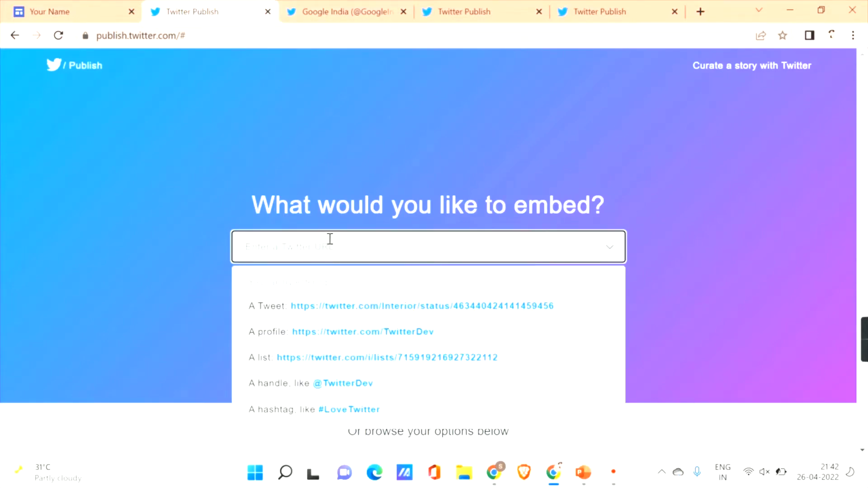
key(ctrl+v)
key(Return)
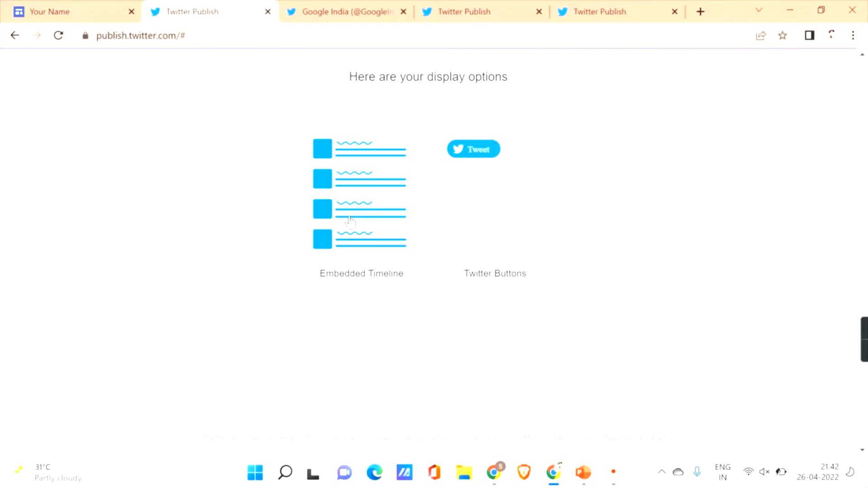
click(350, 222)
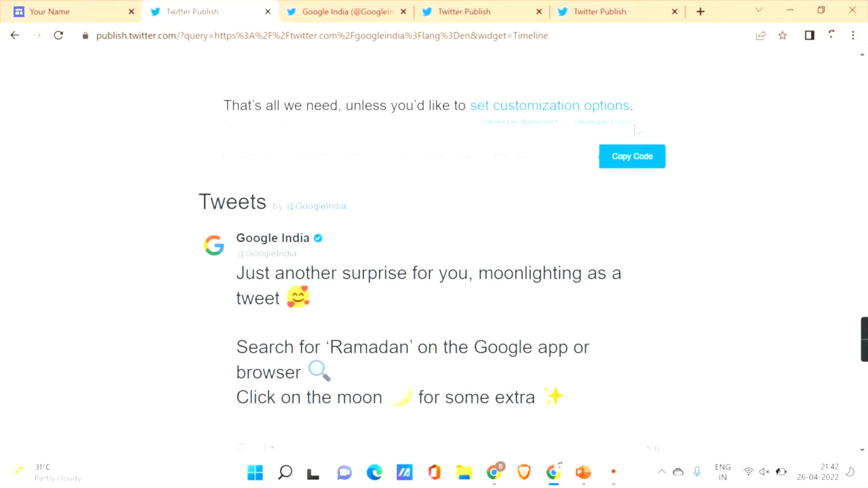
click(642, 158)
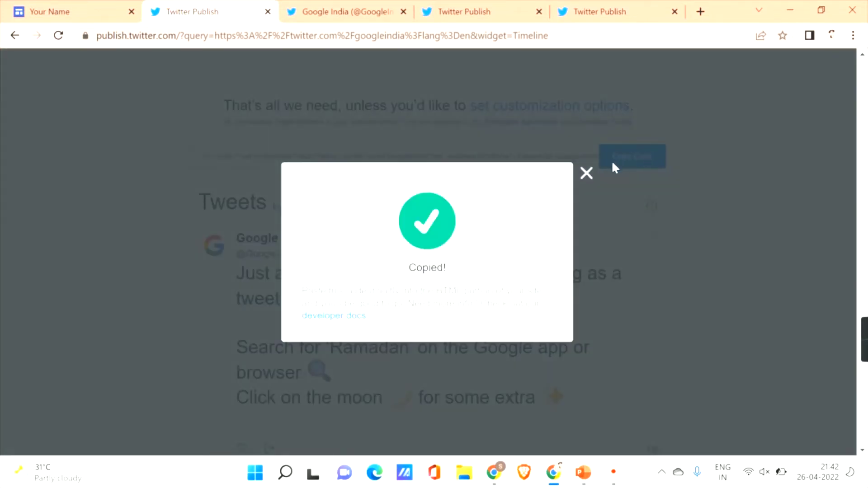
click(587, 174)
click(5, 5)
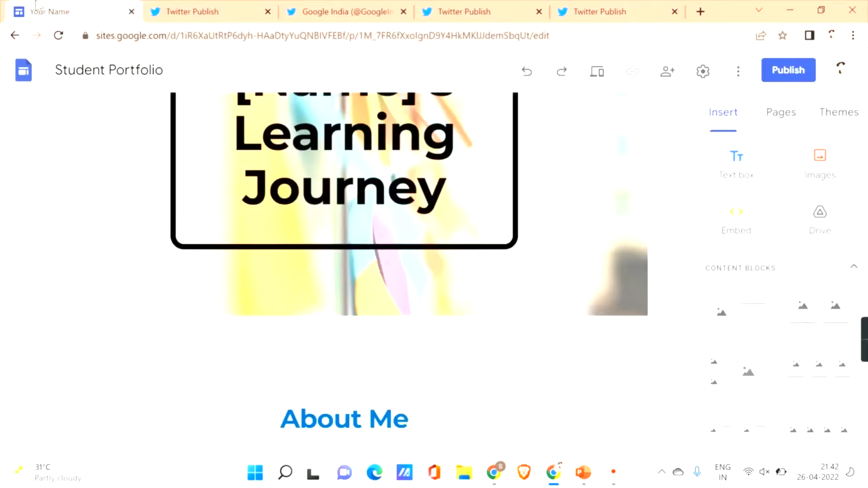
Step: Paste the Google India timeline code into an Embed code box and insert it
click(730, 213)
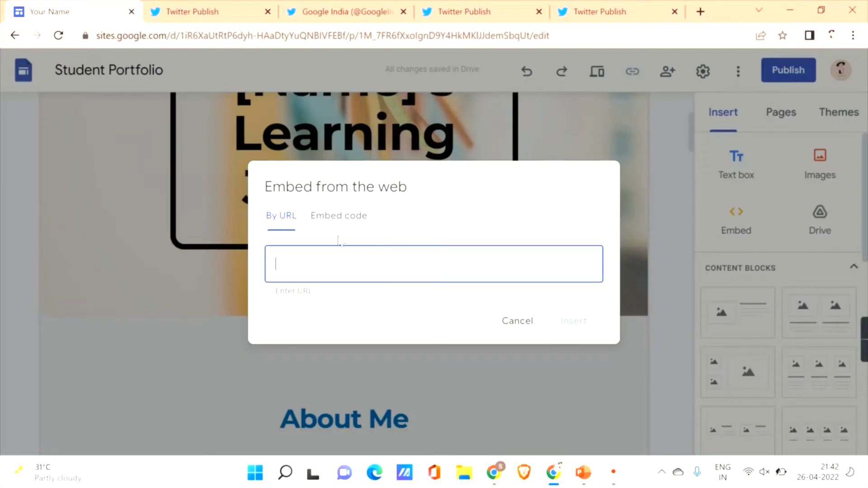
click(330, 217)
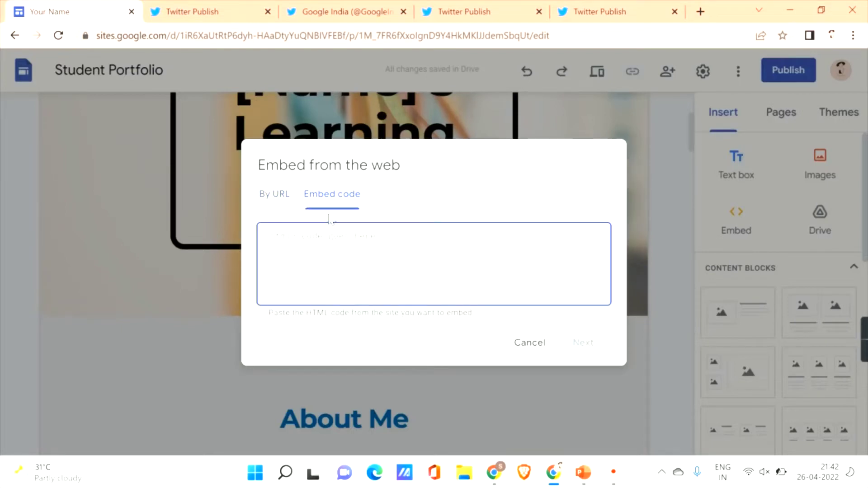
key(ctrl+v)
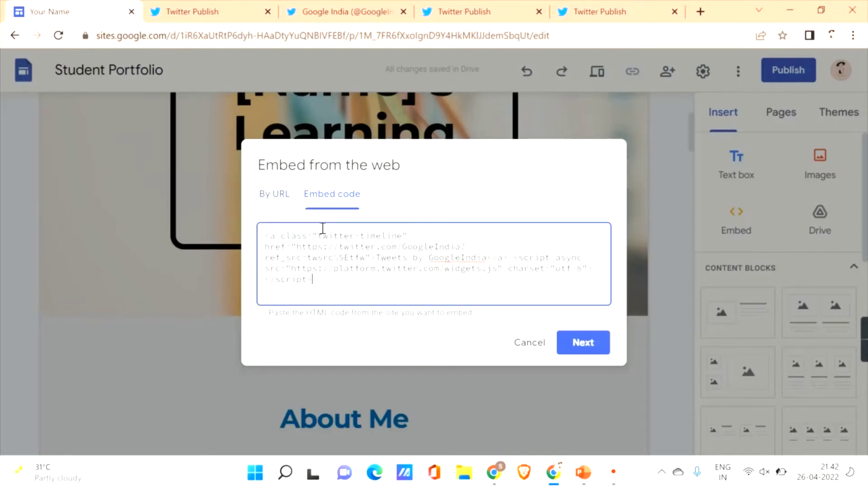
click(584, 342)
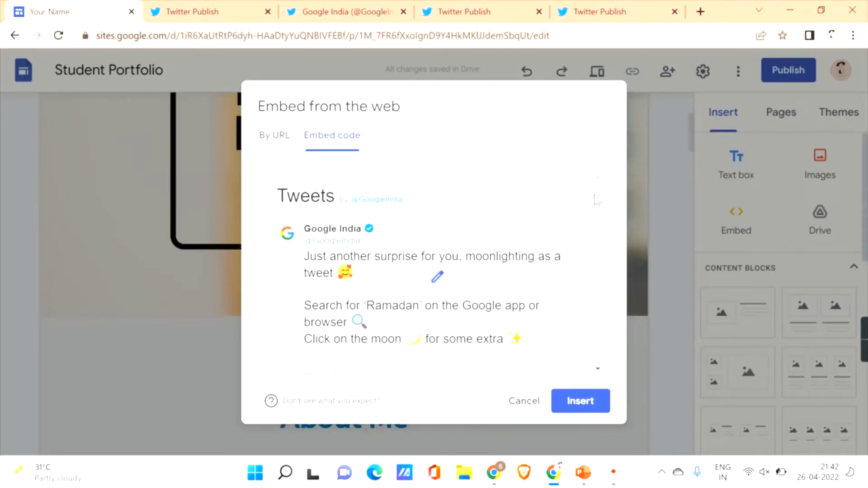
click(593, 402)
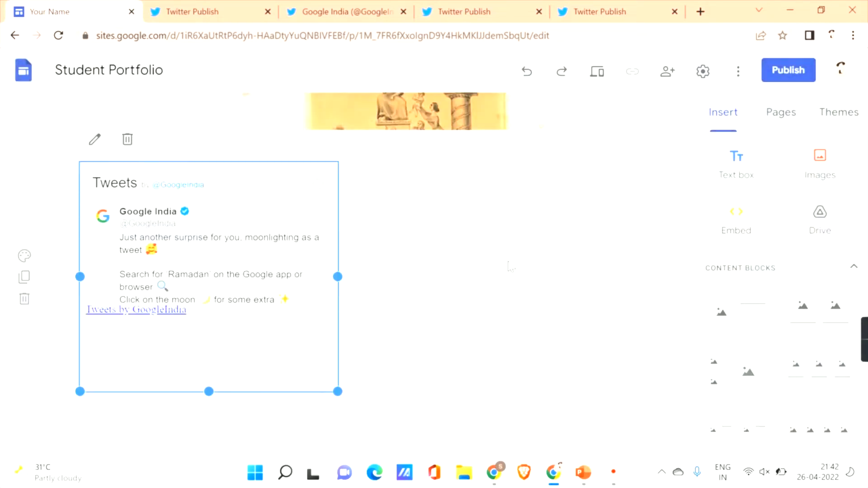
Step: Widen and heighten the tweets timeline embed, then drag it toward the page centre
drag(337, 276, 428, 276)
drag(254, 391, 249, 472)
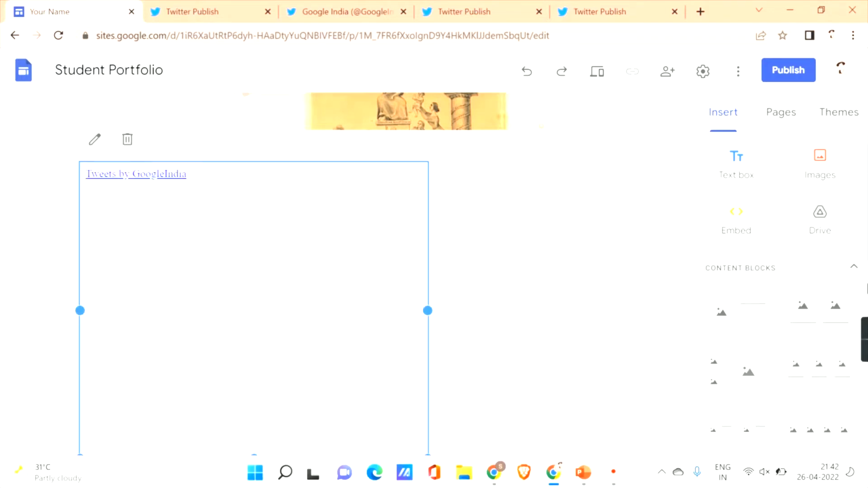
drag(218, 344, 428, 259)
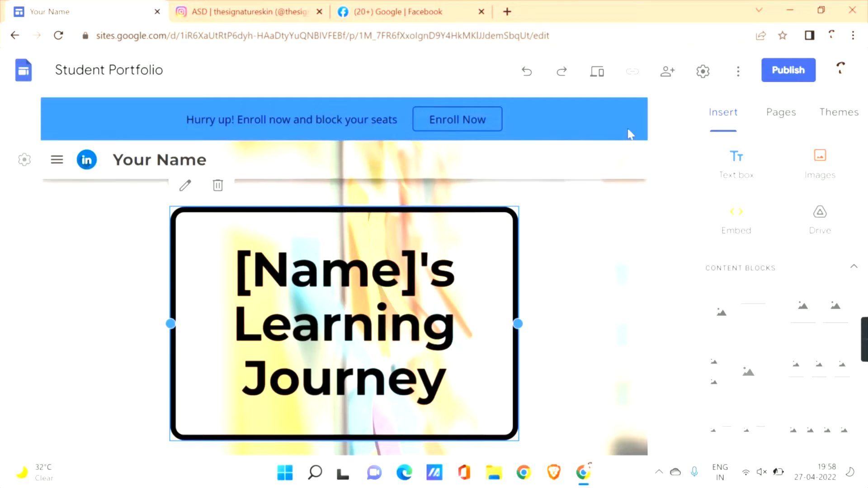
Step: On Google's Facebook page, scroll to the 'Share wishes, not Meet invites' Ramadan post
click(421, 6)
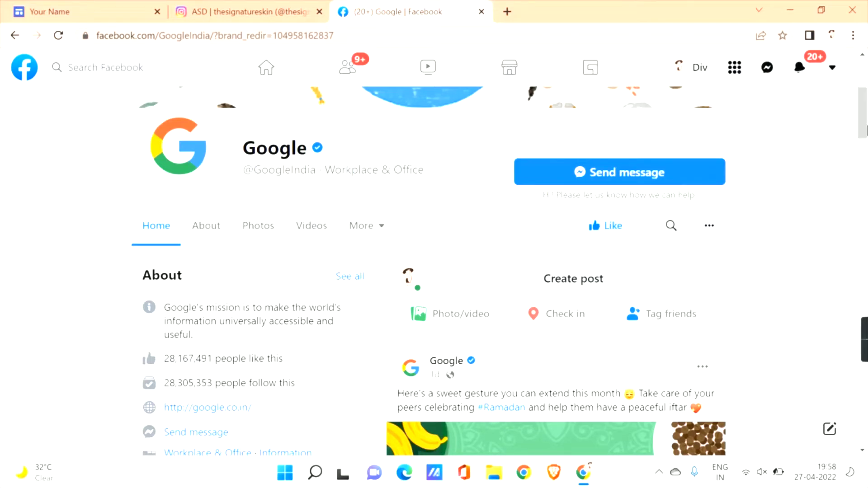
scroll(866, 176, down, 6)
scroll(866, 171, down, 7)
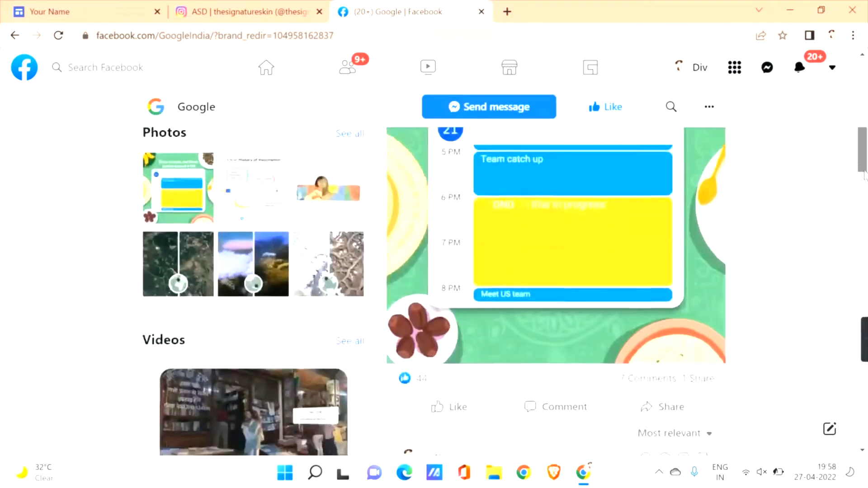
scroll(849, 203, down, 2)
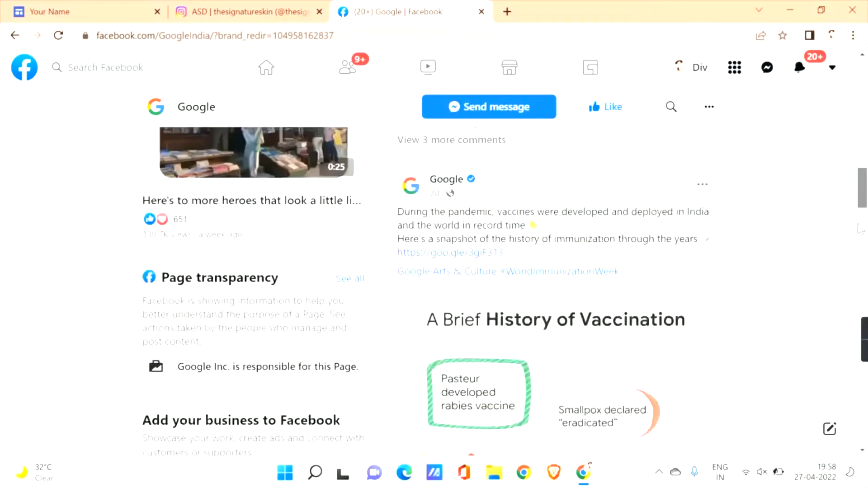
scroll(849, 203, up, 10)
scroll(849, 203, down, 4)
scroll(849, 204, down, 6)
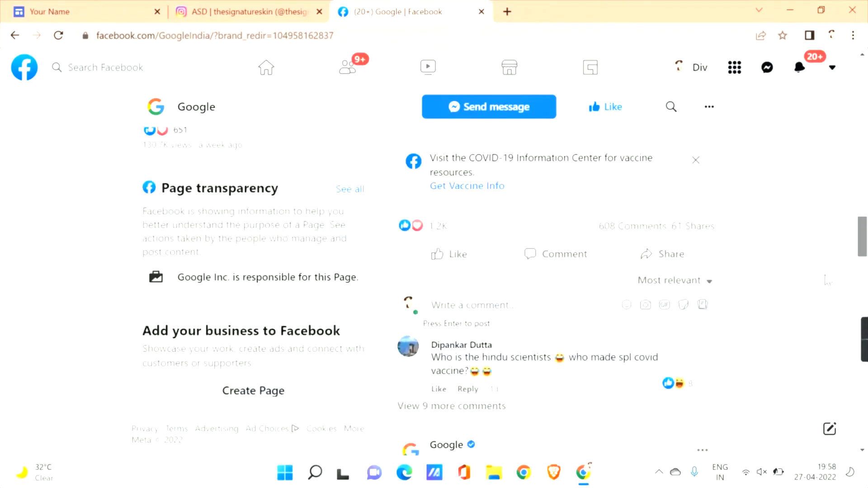
scroll(859, 158, up, 15)
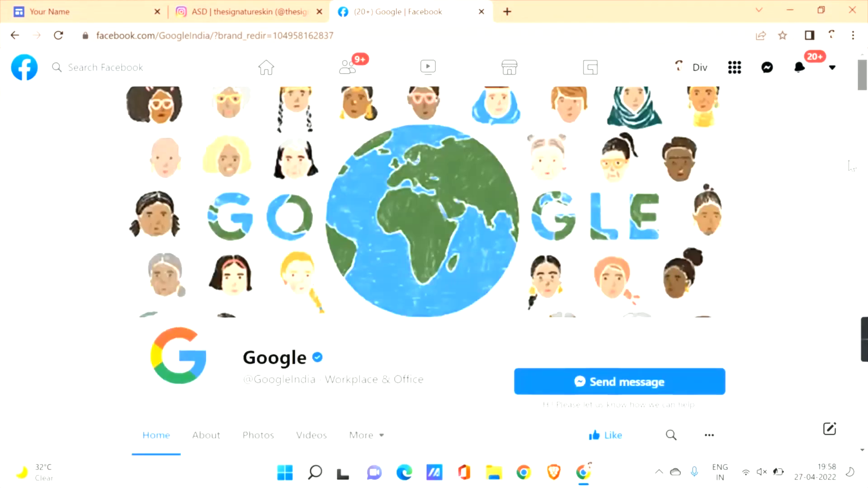
scroll(841, 180, down, 12)
scroll(841, 180, up, 9)
scroll(841, 180, down, 5)
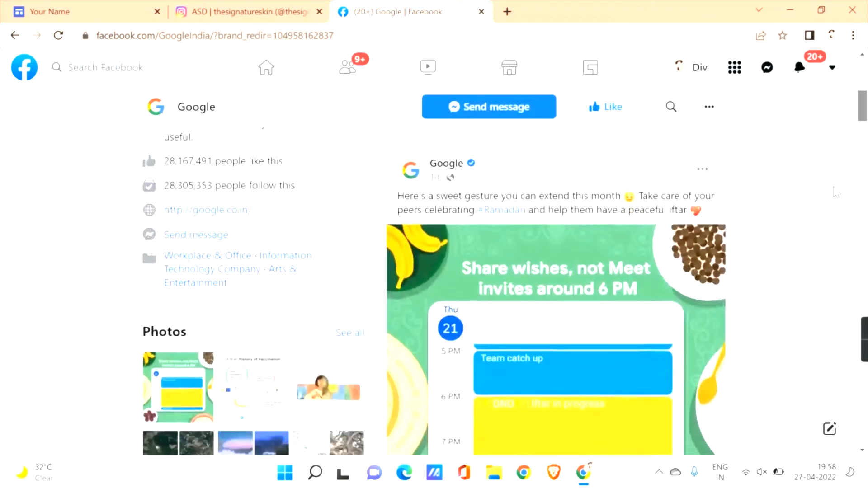
scroll(841, 180, up, 1)
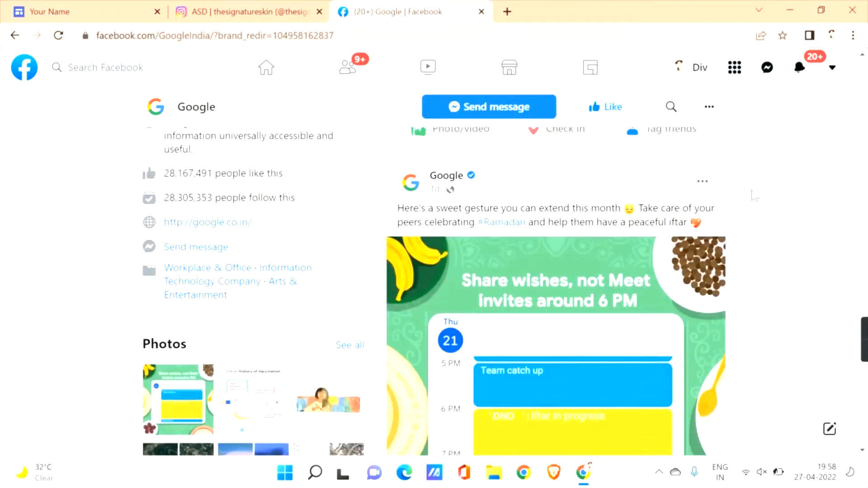
Step: Copy the Ramadan post's embed code and return to the Student Portfolio editor
click(702, 181)
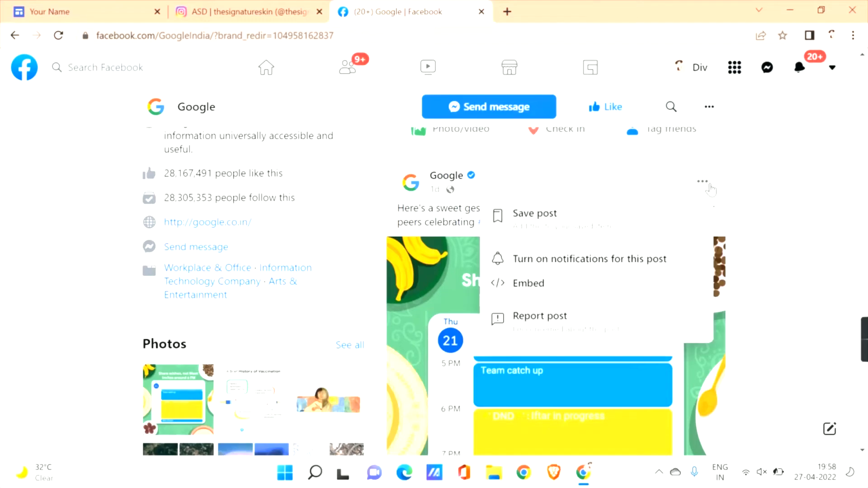
click(538, 284)
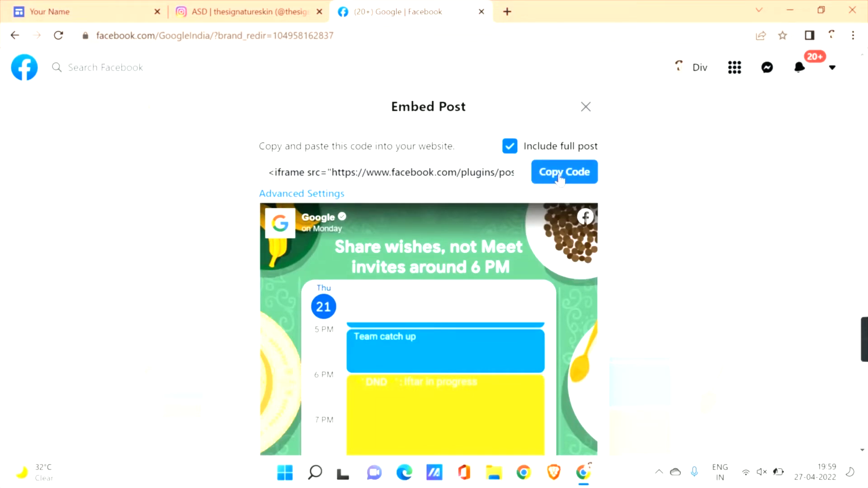
click(561, 177)
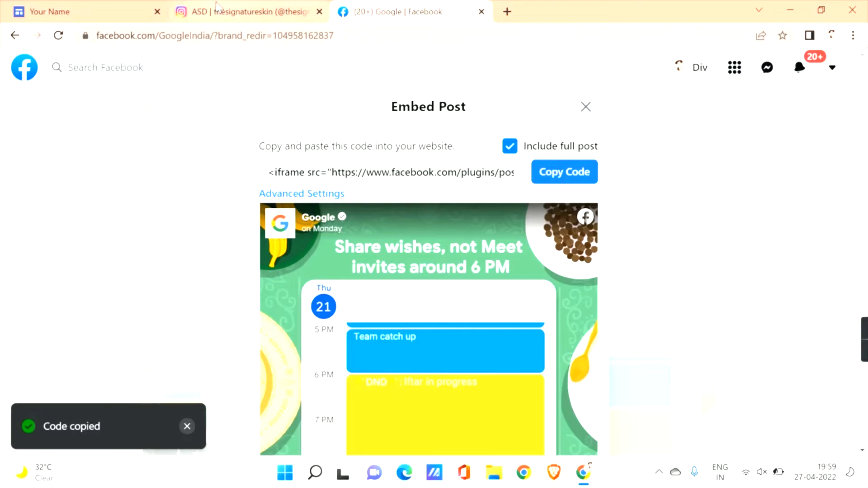
click(71, 4)
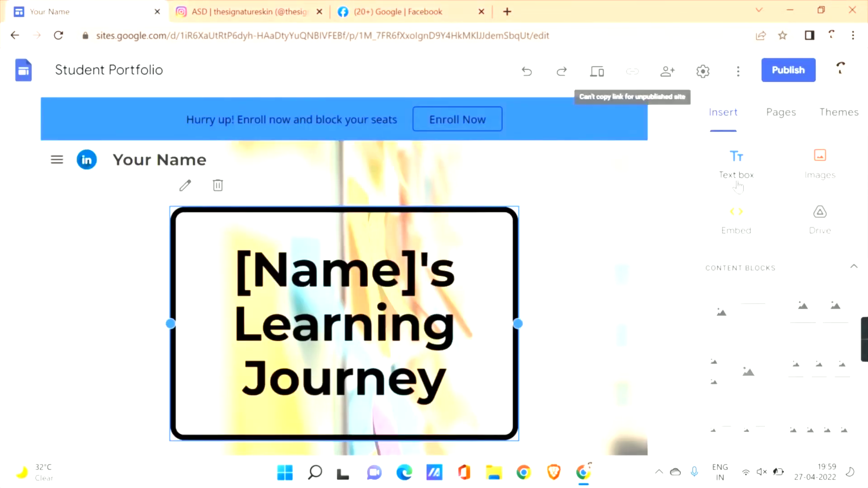
Step: Paste the Facebook iframe code into an Embed code box and insert it
click(737, 215)
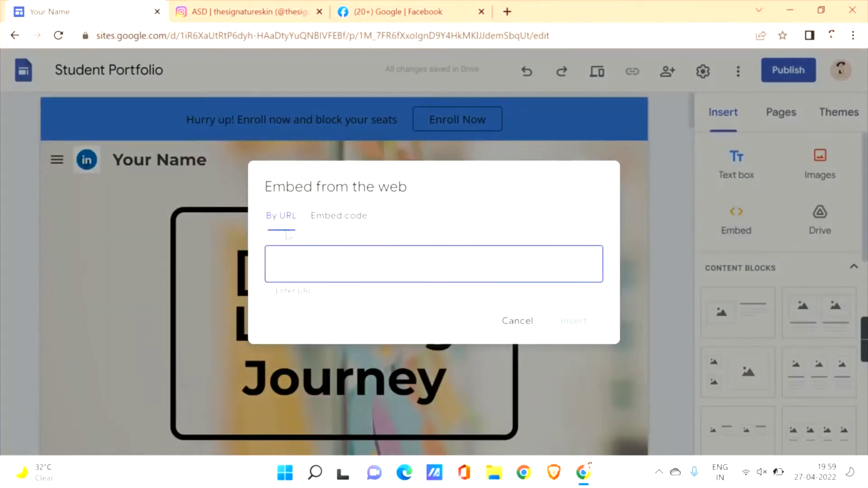
click(346, 225)
key(ctrl+v)
click(601, 342)
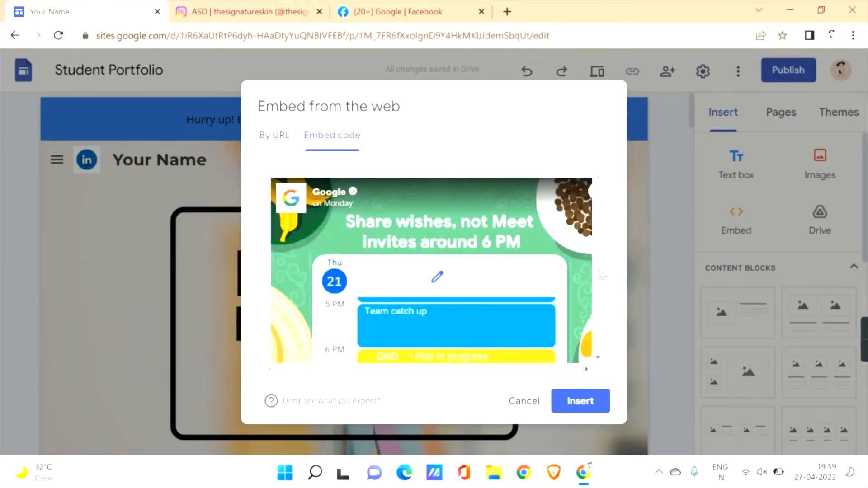
click(583, 406)
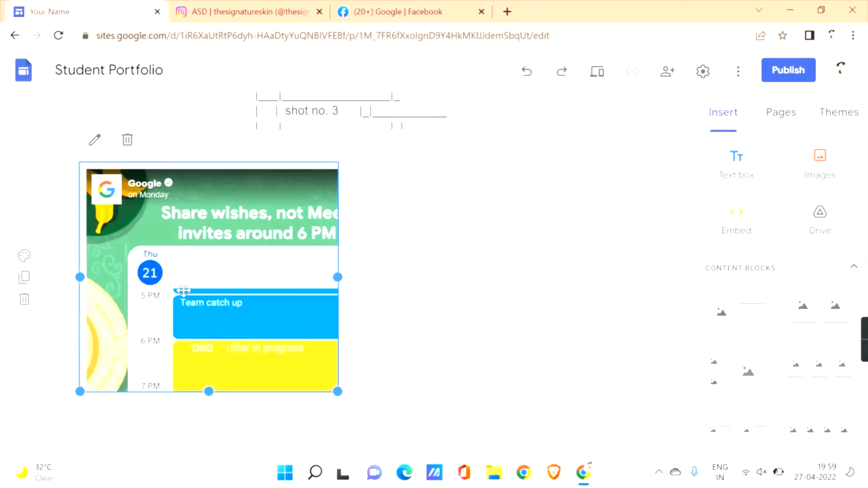
Step: Enlarge the Facebook post embed to show its full image, then bring up Instagram
drag(337, 277, 608, 277)
drag(345, 391, 341, 486)
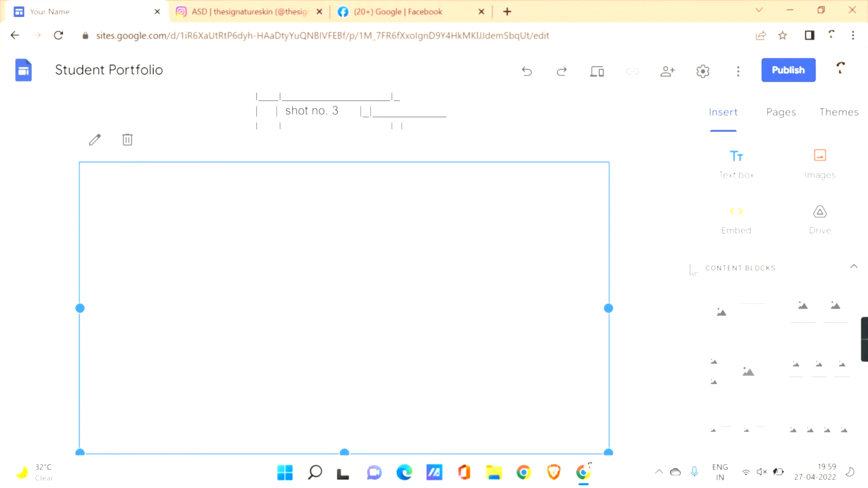
drag(401, 323, 285, 329)
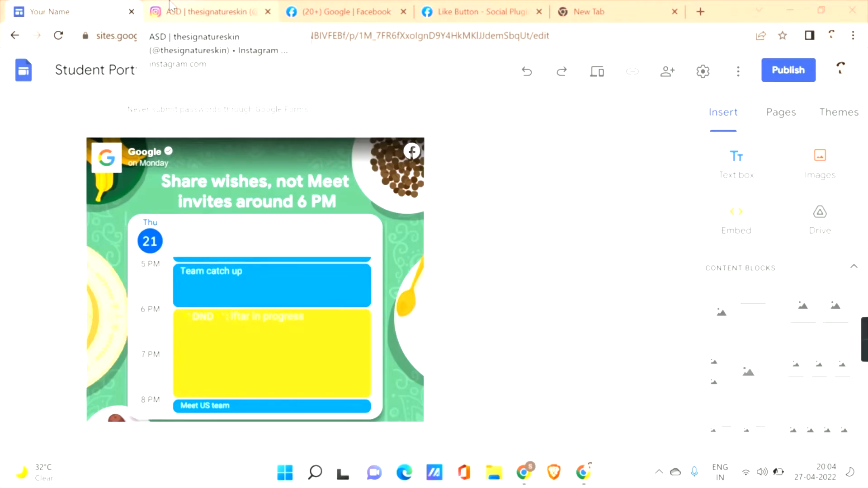
click(170, 6)
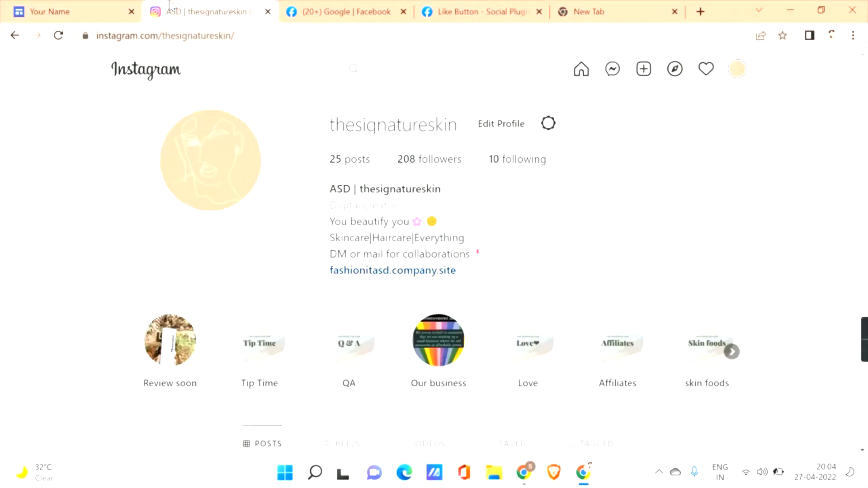
Step: Copy the Rosemary essential oil post's Instagram embed code and go back to the Sites editor
drag(863, 156, 866, 248)
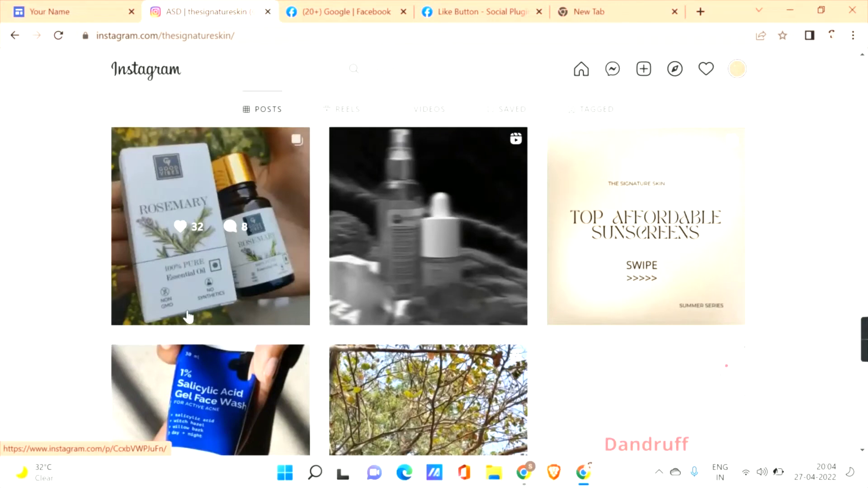
click(188, 316)
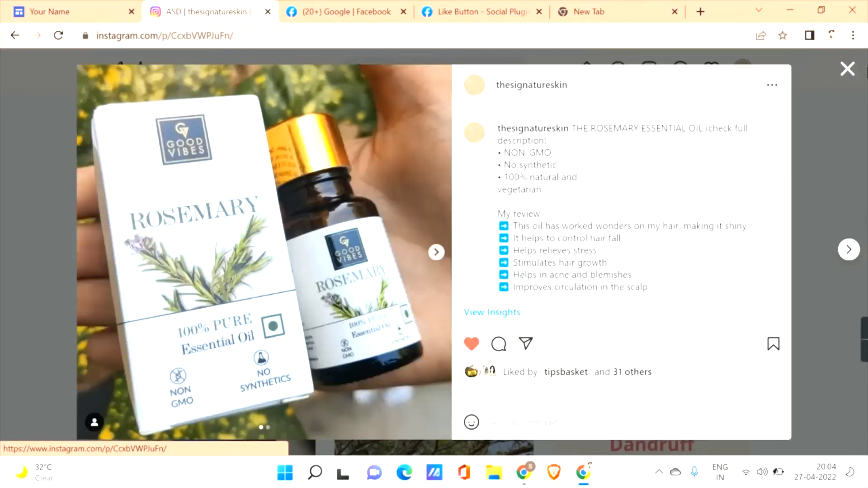
click(771, 85)
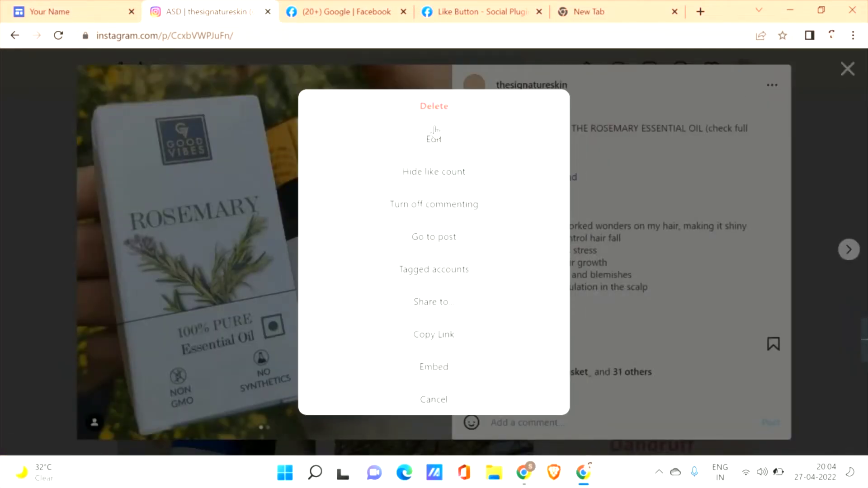
click(423, 373)
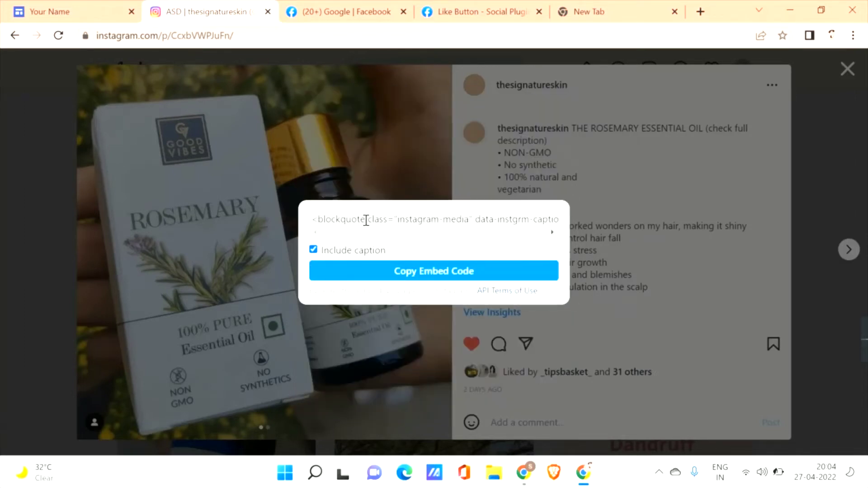
click(441, 267)
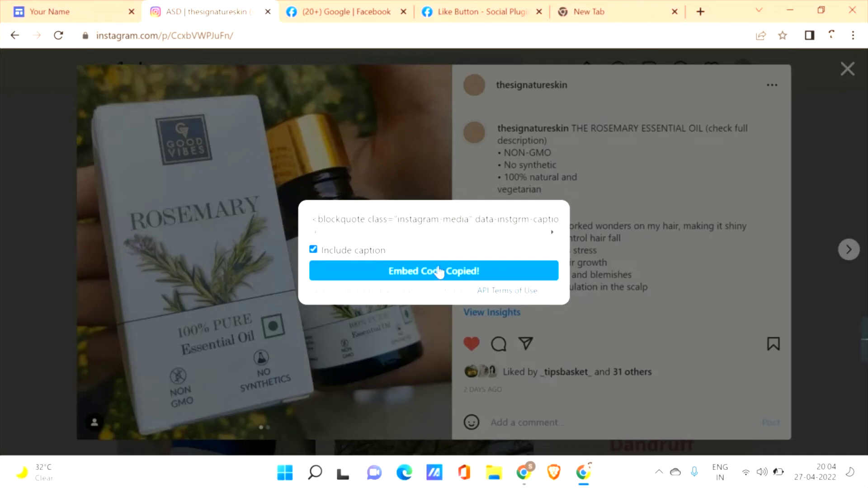
click(40, 12)
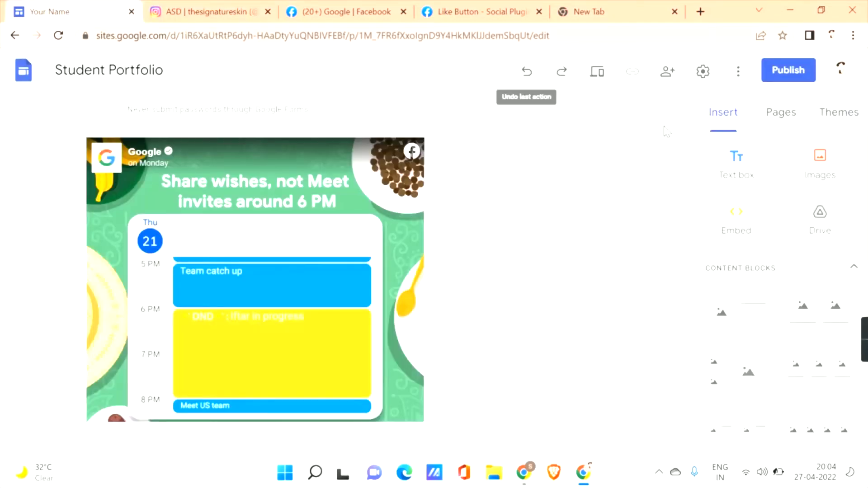
Step: Embed the pasted Instagram code for the Rosemary post on the Student Portfolio page
click(744, 231)
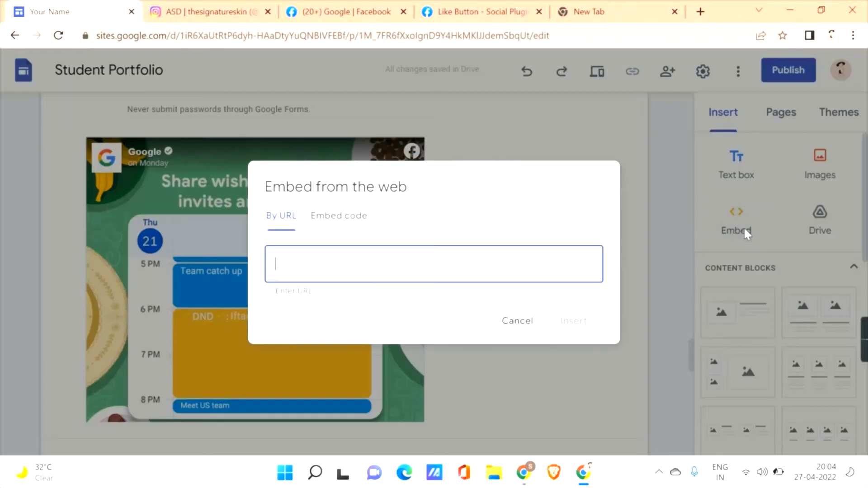
click(335, 225)
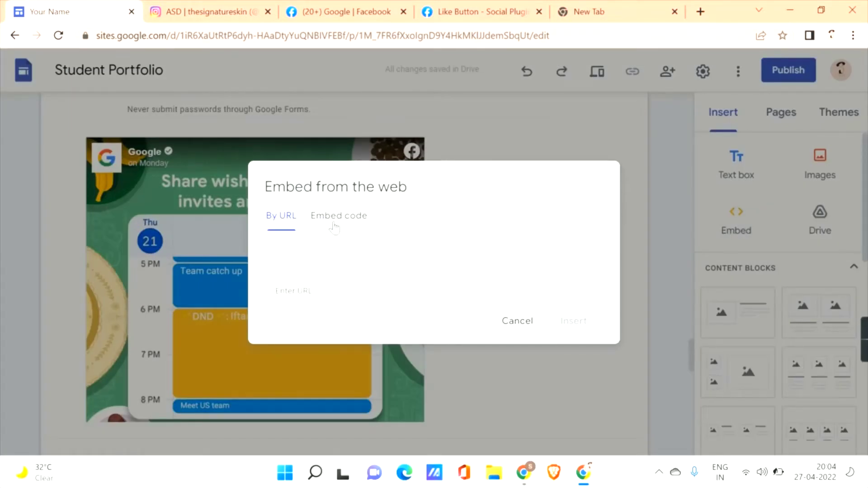
key(ctrl+v)
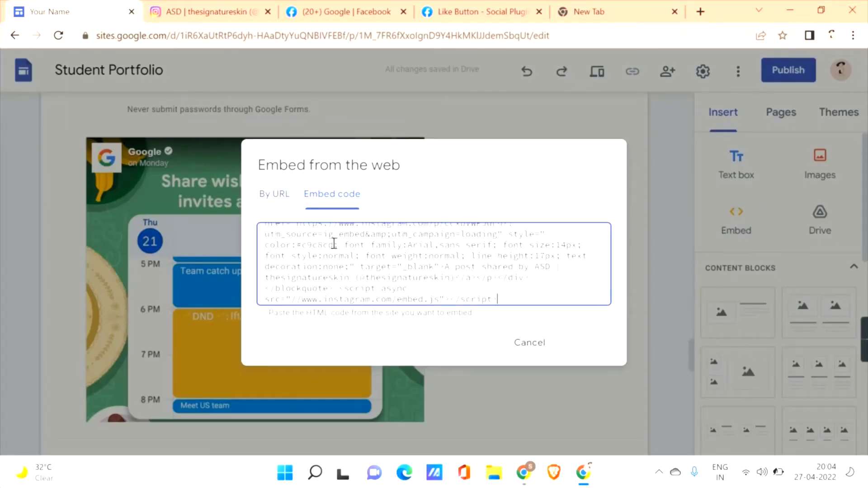
click(583, 343)
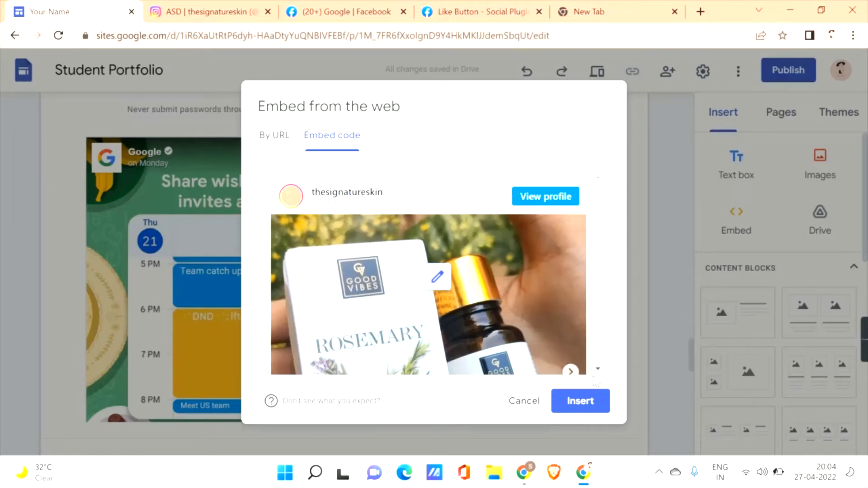
click(576, 401)
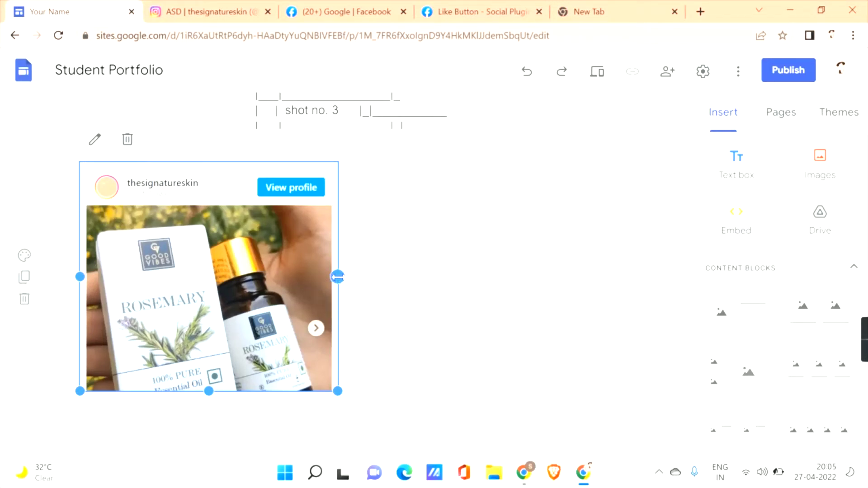
Step: Widen, heighten and reposition the Instagram embed, then return to Facebook's embed dialog
drag(338, 276, 428, 276)
drag(254, 391, 248, 473)
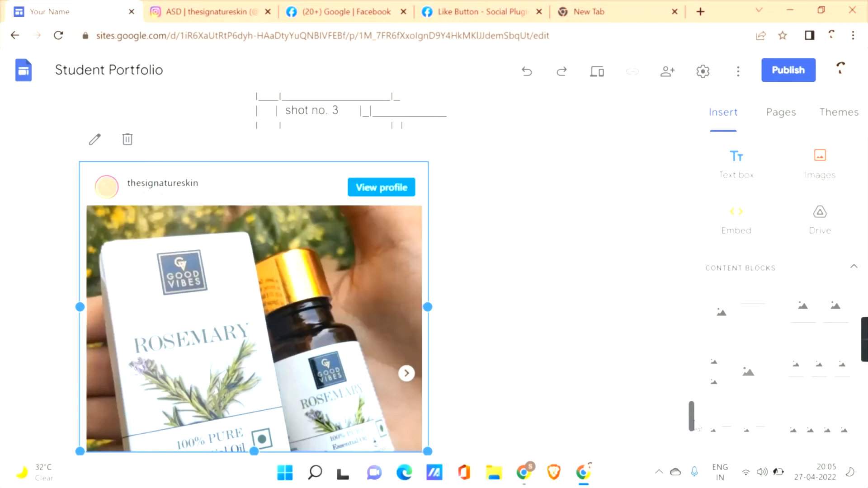
scroll(280, 266, down, 3)
drag(281, 266, 362, 231)
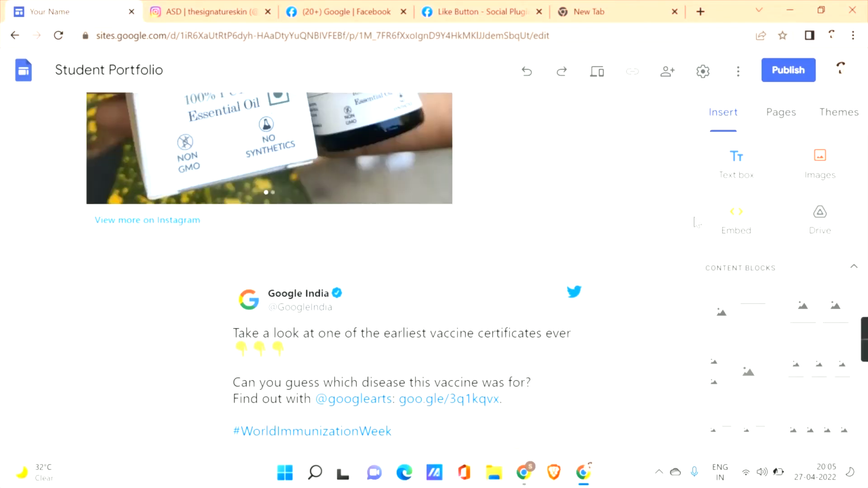
click(545, 185)
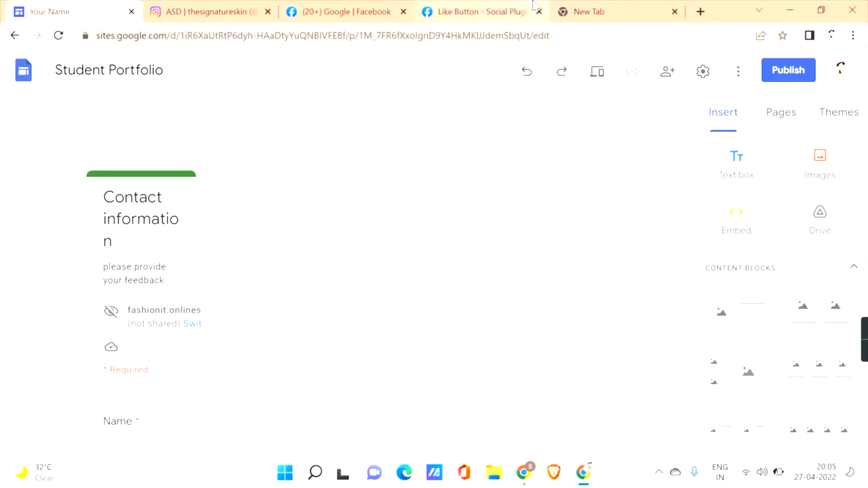
click(324, 7)
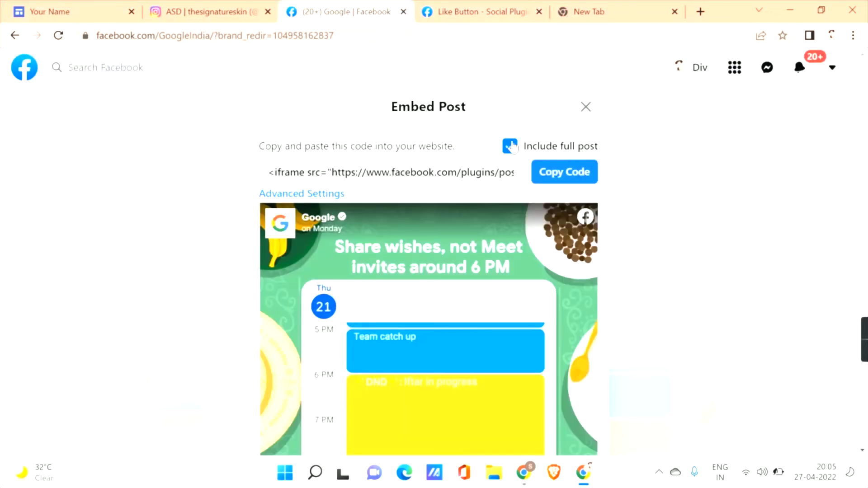
Step: Close Facebook's Embed Post window and open the Google post's Embedded Posts advanced settings
click(586, 108)
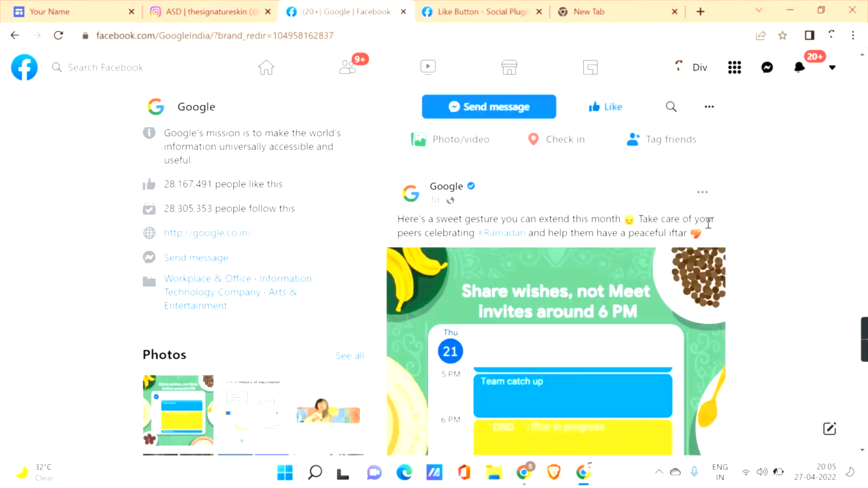
click(702, 194)
click(528, 294)
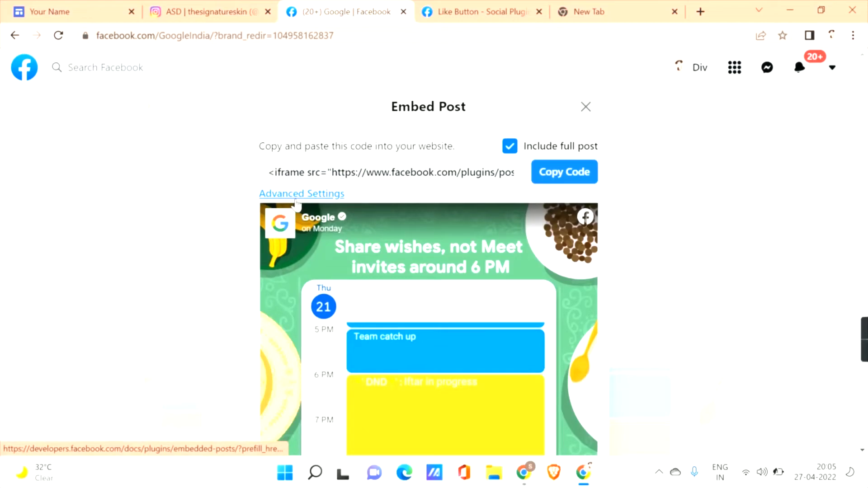
click(296, 195)
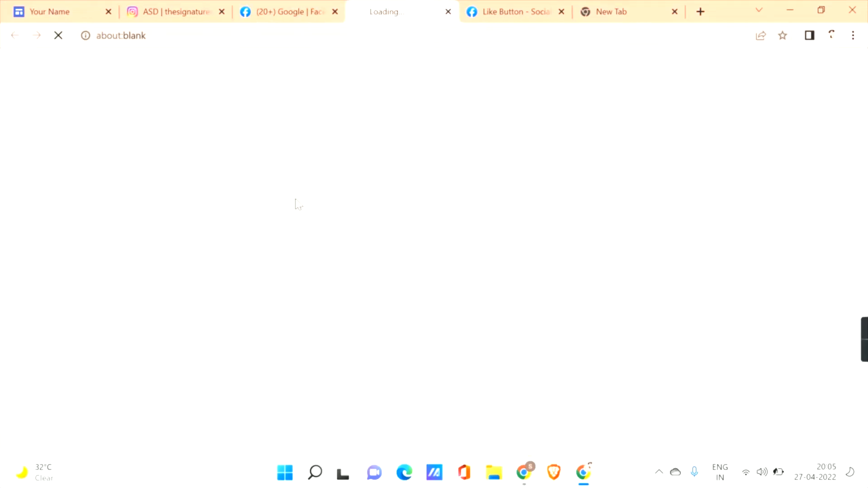
scroll(508, 198, down, 5)
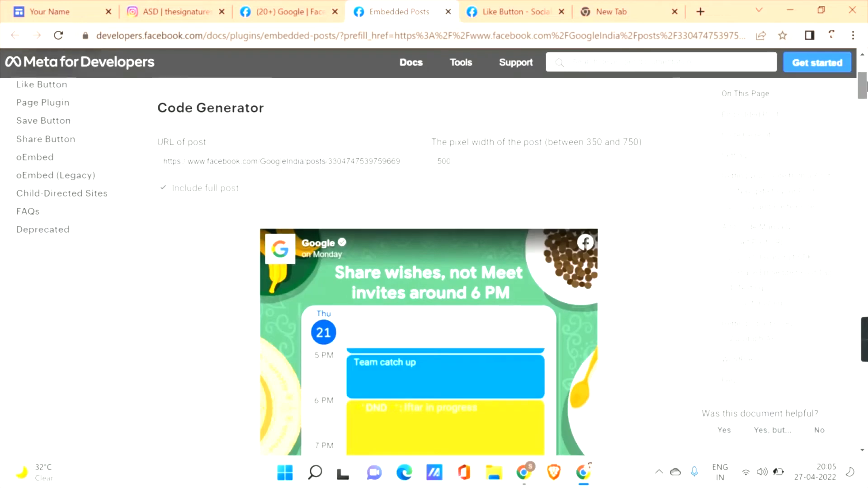
scroll(434, 253, down, 4)
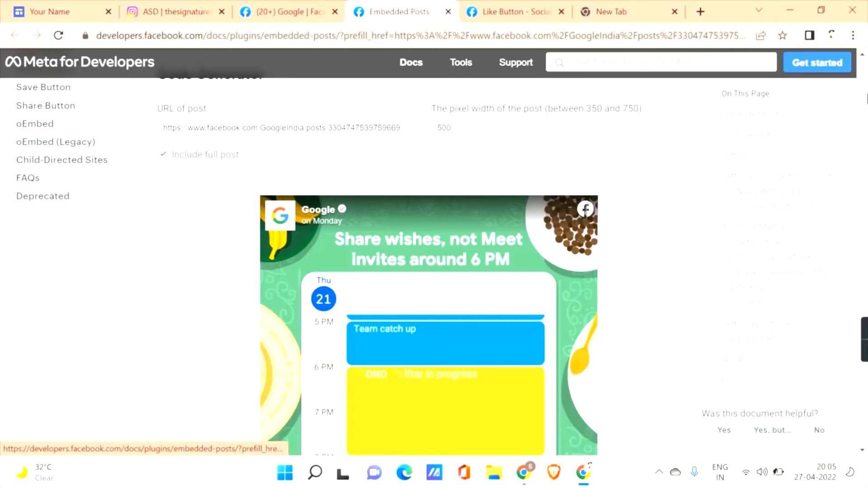
drag(867, 125, 866, 100)
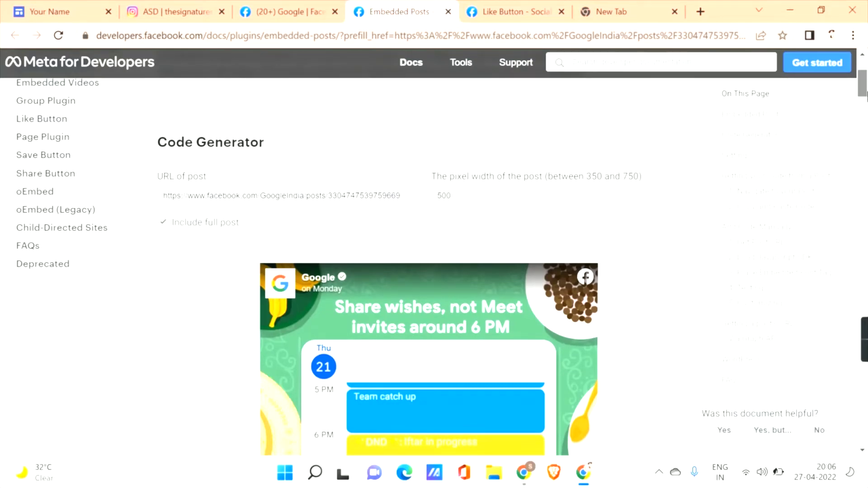
click(864, 132)
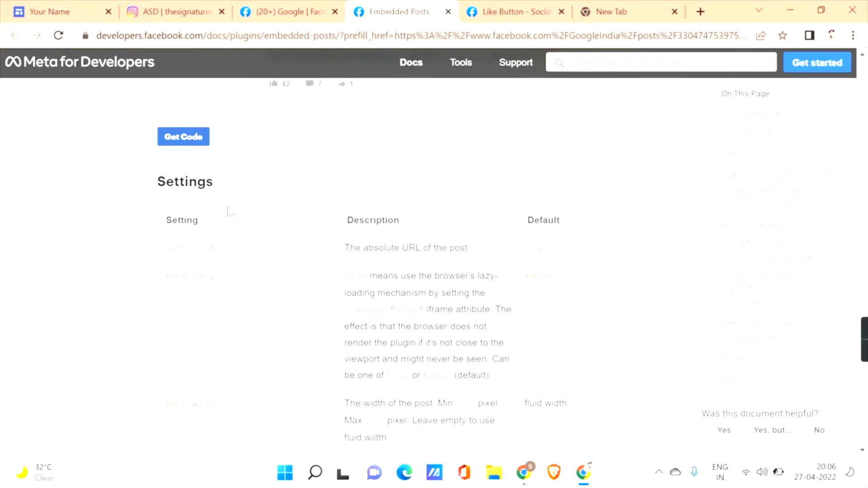
Step: Generate the Google post's code, select the full 500×609 iframe version, and close it
click(171, 140)
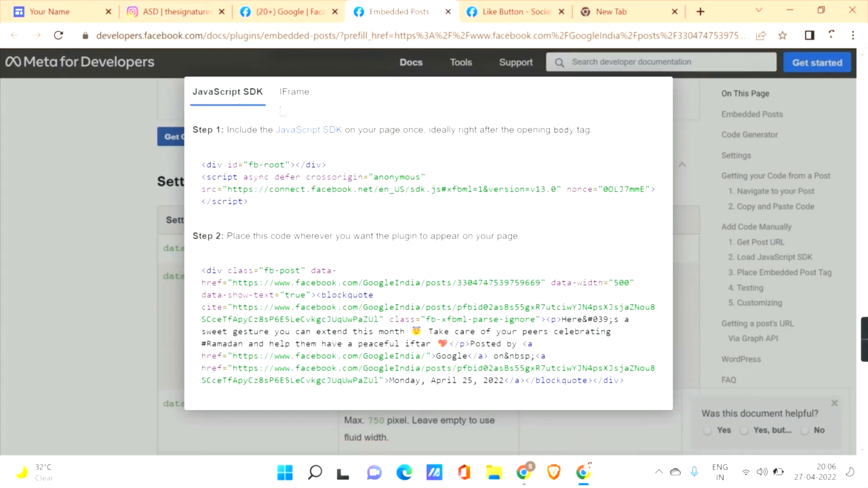
click(280, 93)
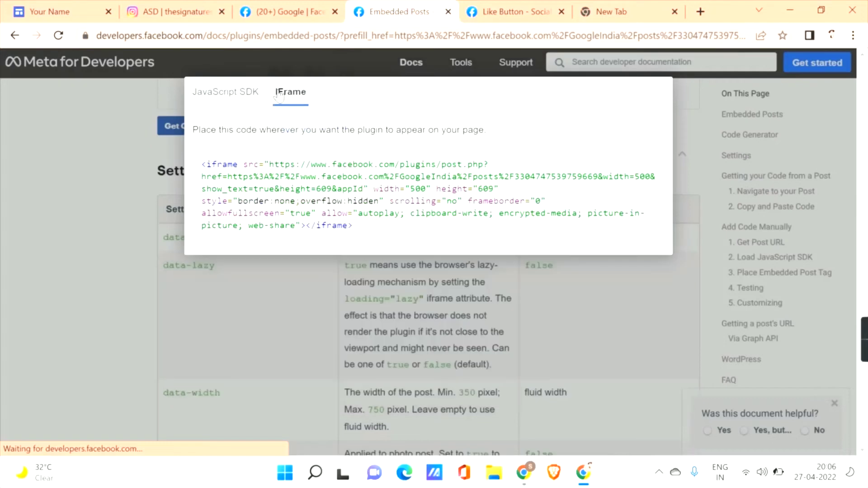
click(208, 95)
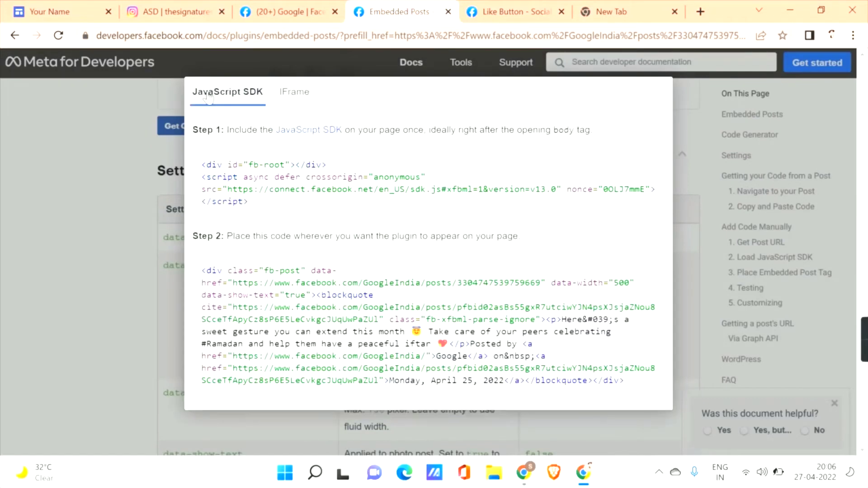
click(295, 101)
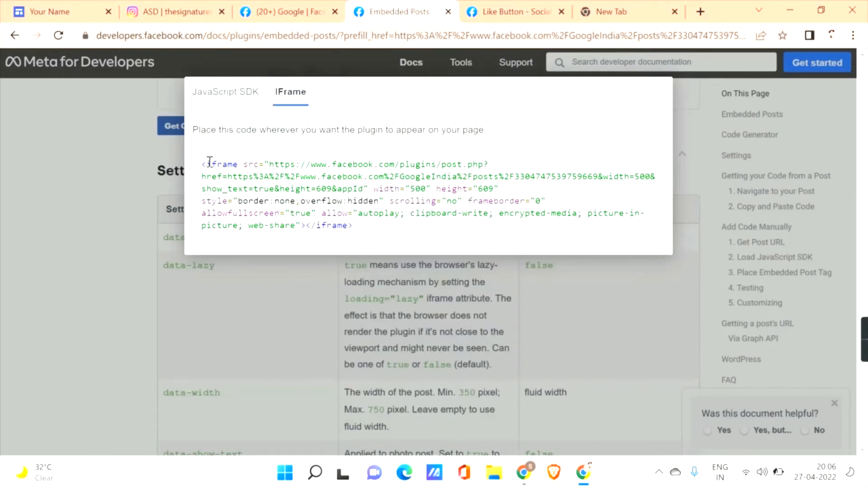
drag(201, 163, 378, 233)
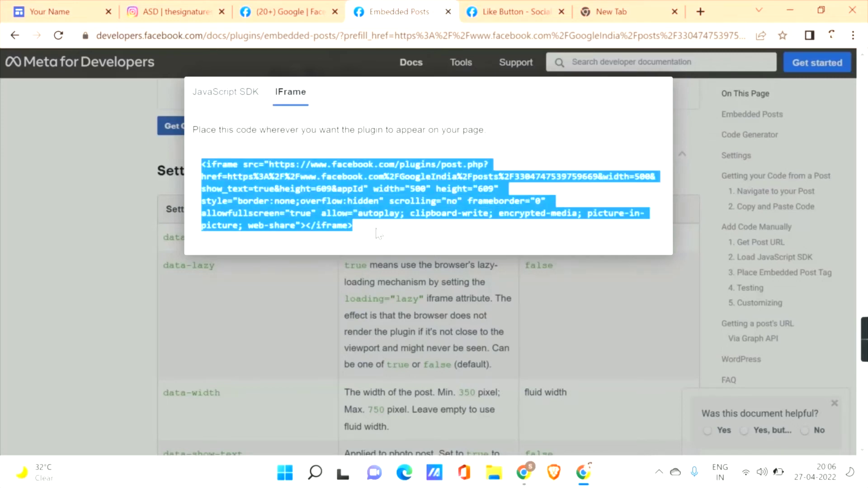
click(38, 259)
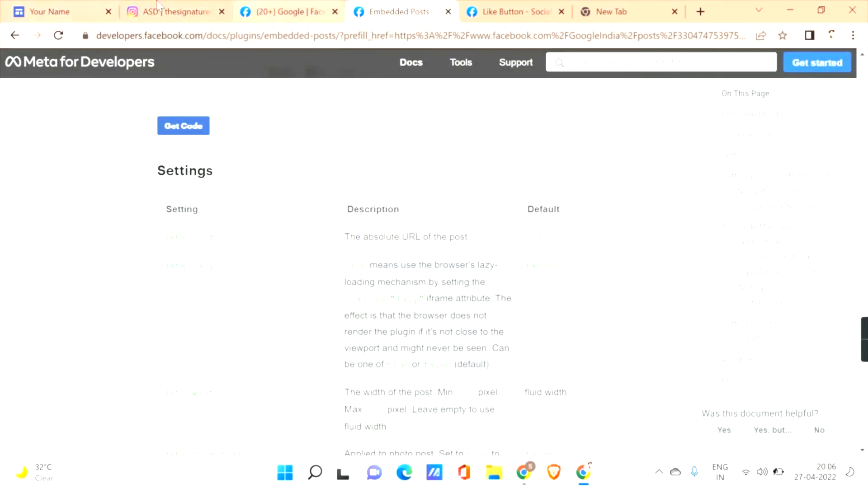
Step: Open Google Sites' Embed dialog on its Embed code tab, then return to Embedded Posts docs
click(47, 12)
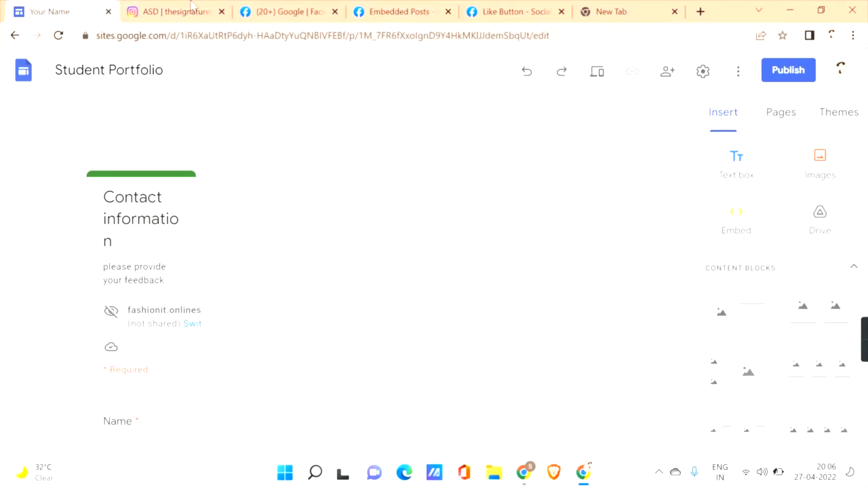
click(736, 219)
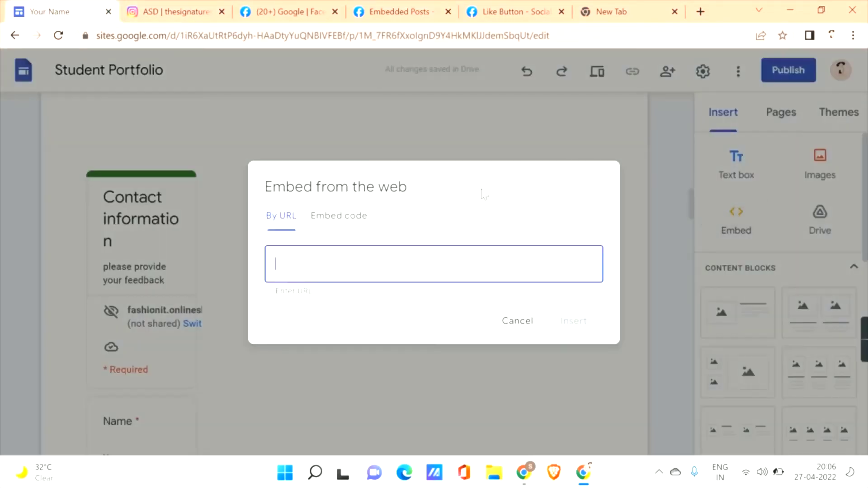
click(353, 216)
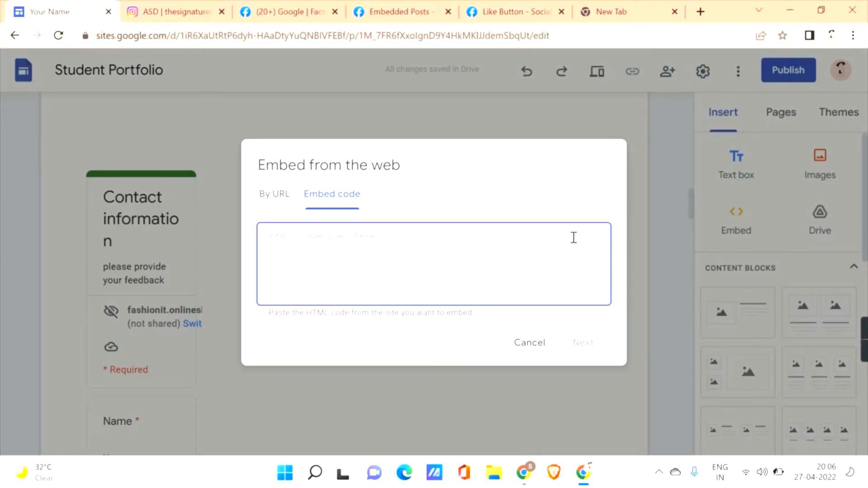
click(388, 6)
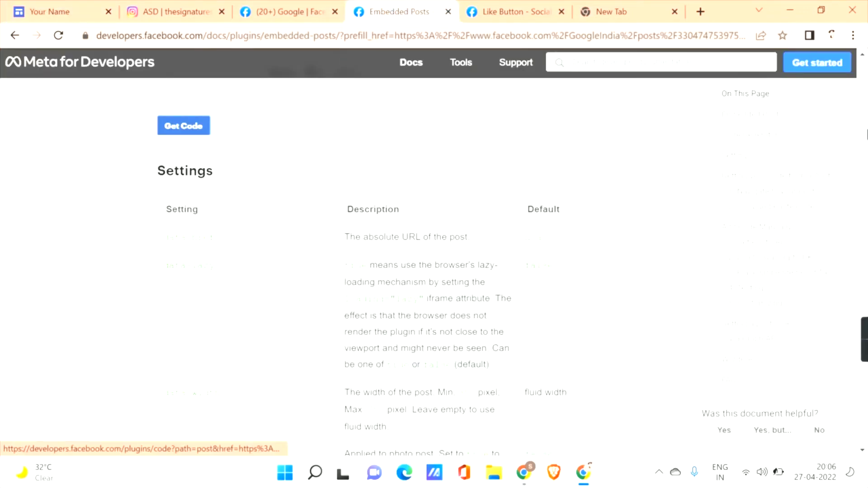
Step: Open the Embedded Videos documentation in Meta for Developers
scroll(434, 271, up, 15)
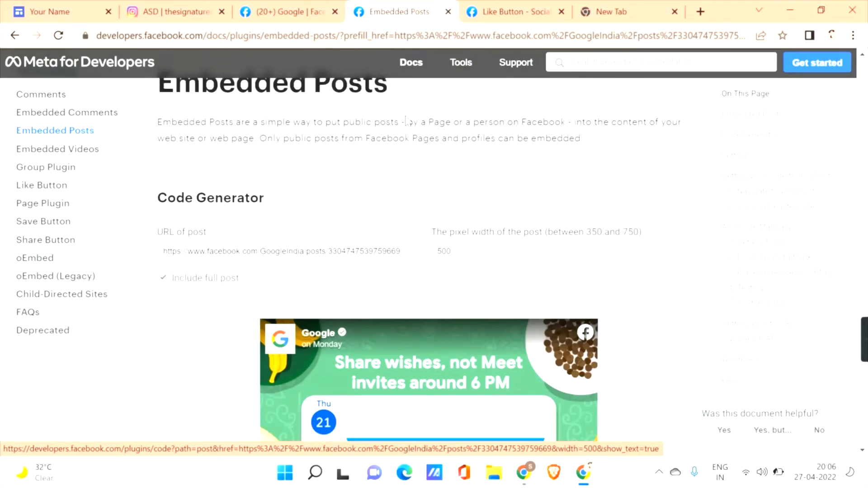
click(33, 149)
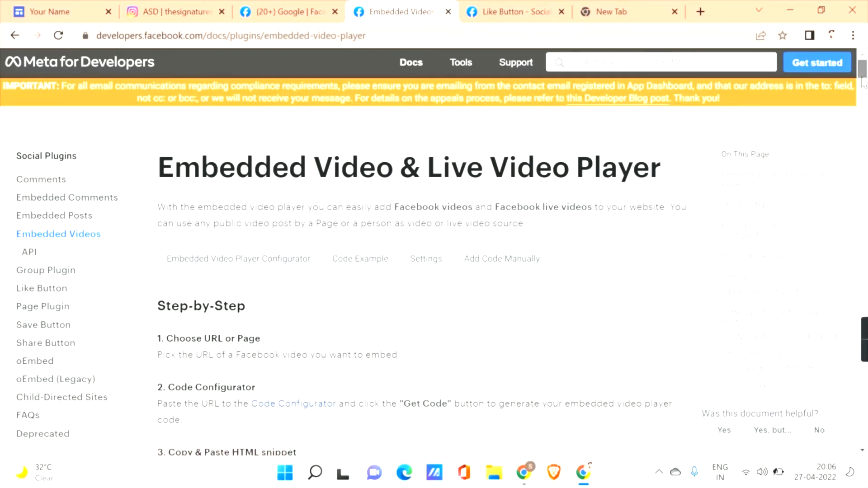
scroll(388, 95, down, 6)
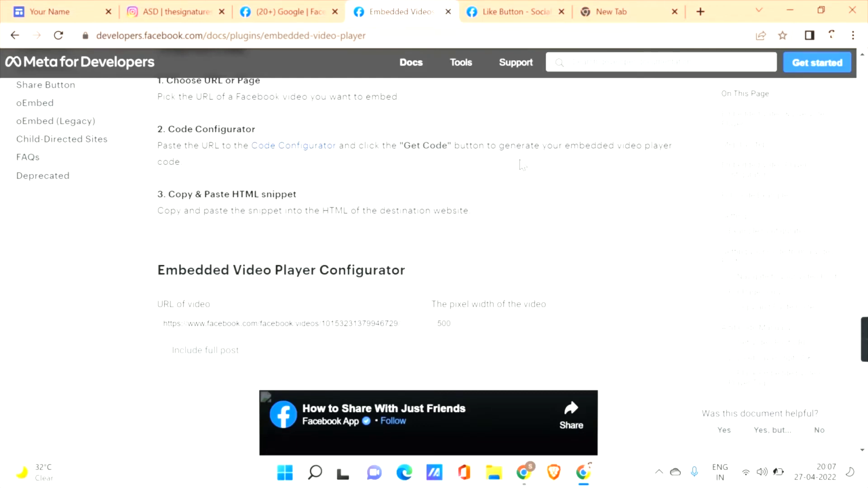
click(6, 7)
click(409, 6)
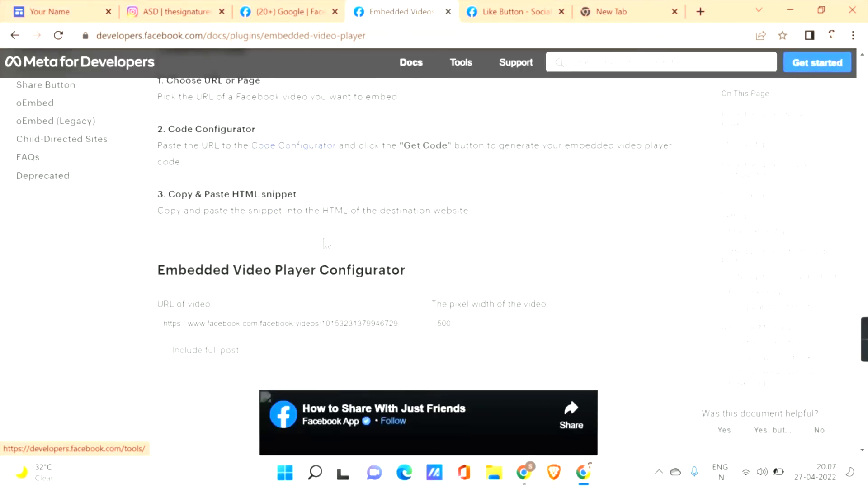
Step: Generate the sample video's embed code, view its iframe version, then close it
scroll(852, 111, down, 6)
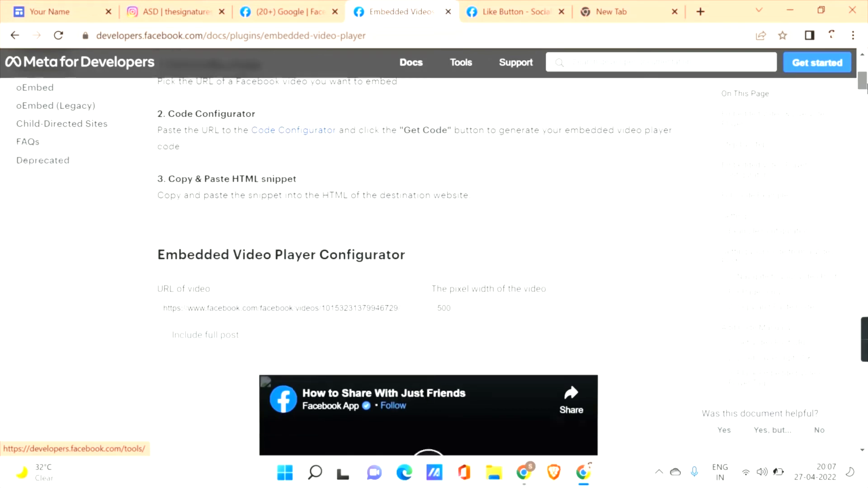
scroll(864, 94, down, 5)
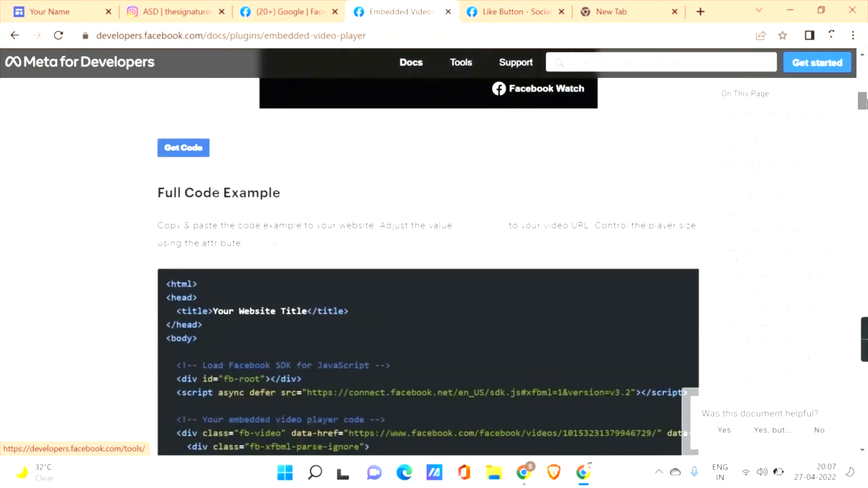
scroll(864, 94, up, 7)
scroll(865, 93, down, 1)
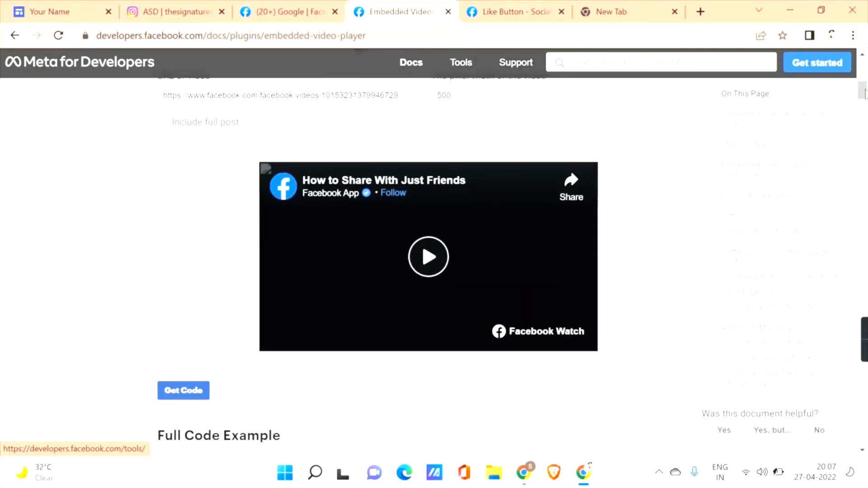
click(195, 392)
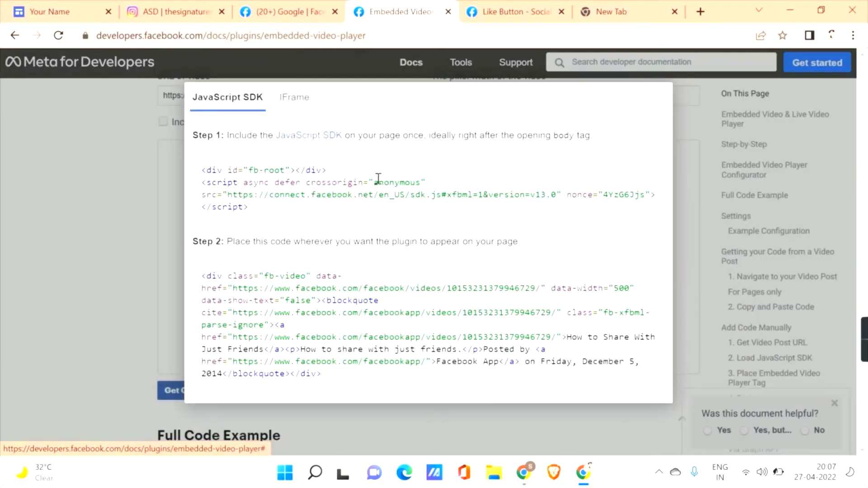
click(294, 98)
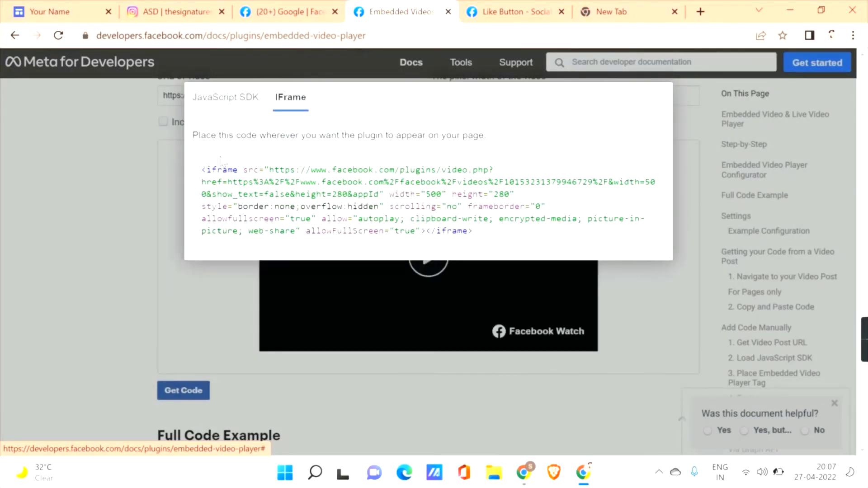
click(661, 98)
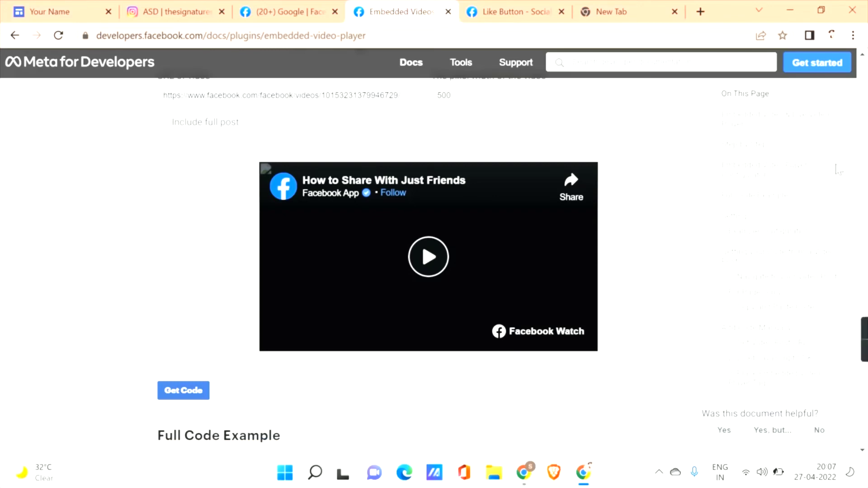
scroll(863, 90, up, 6)
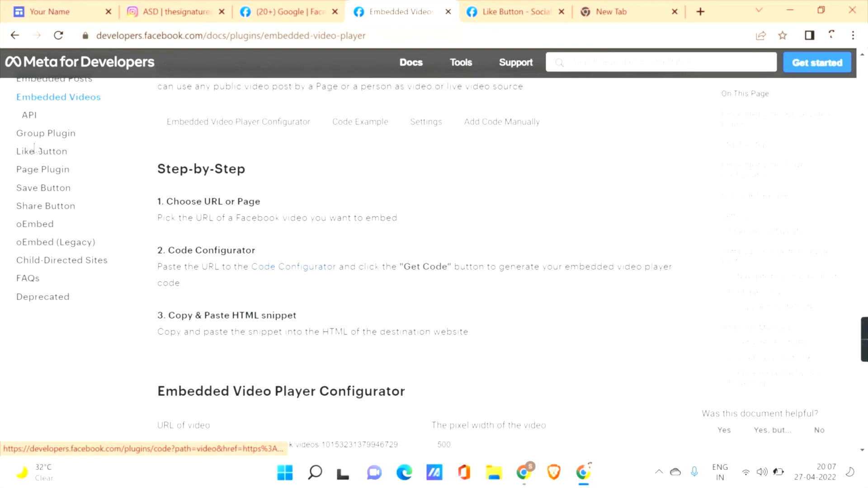
Step: Open the Like Button docs and edit the configurator's width setting
click(34, 151)
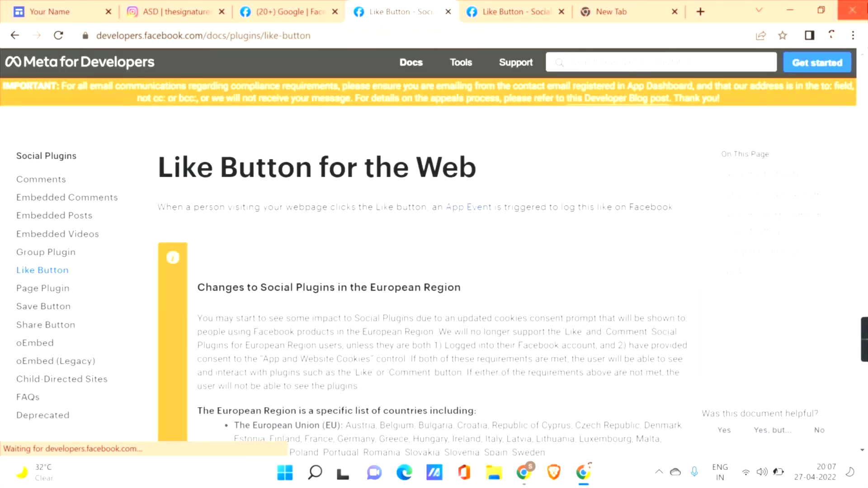
scroll(545, 120, down, 10)
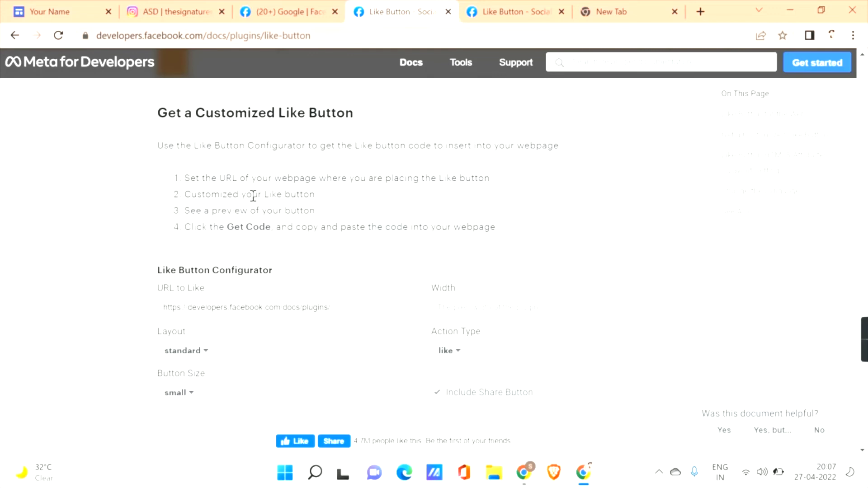
click(504, 313)
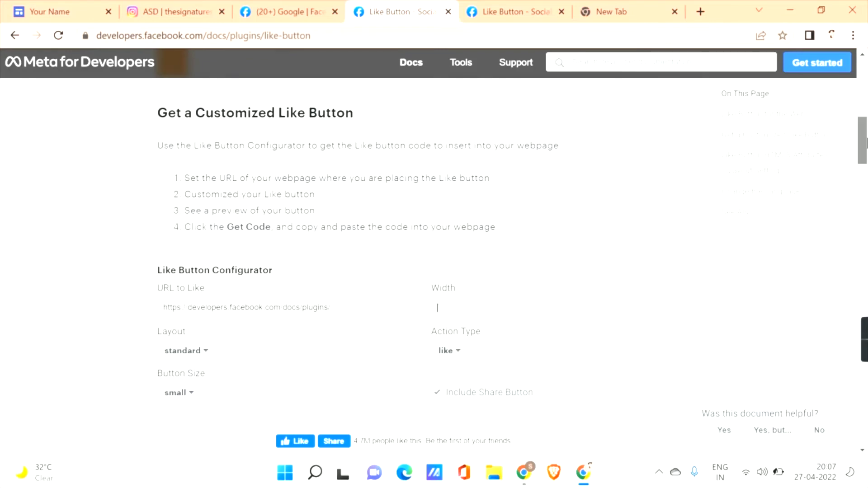
scroll(866, 165, down, 5)
scroll(867, 165, up, 3)
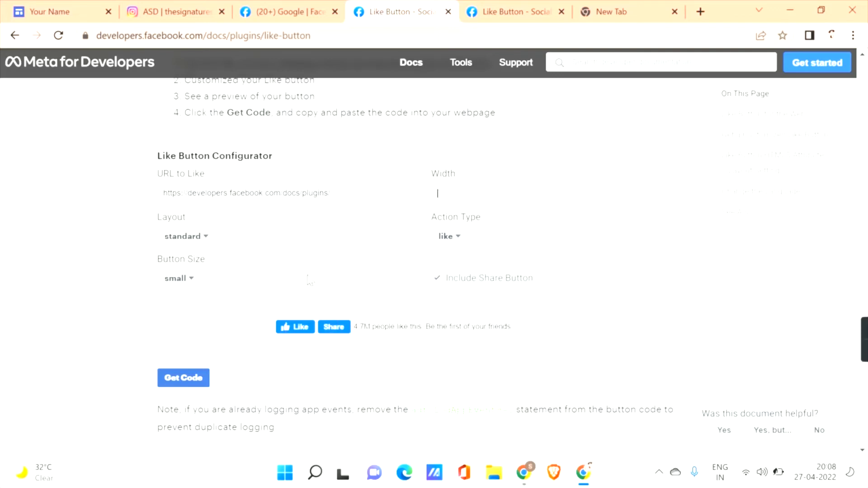
Step: Generate the Like button code and select its 450-pixel iframe version, then close the dialog
click(183, 378)
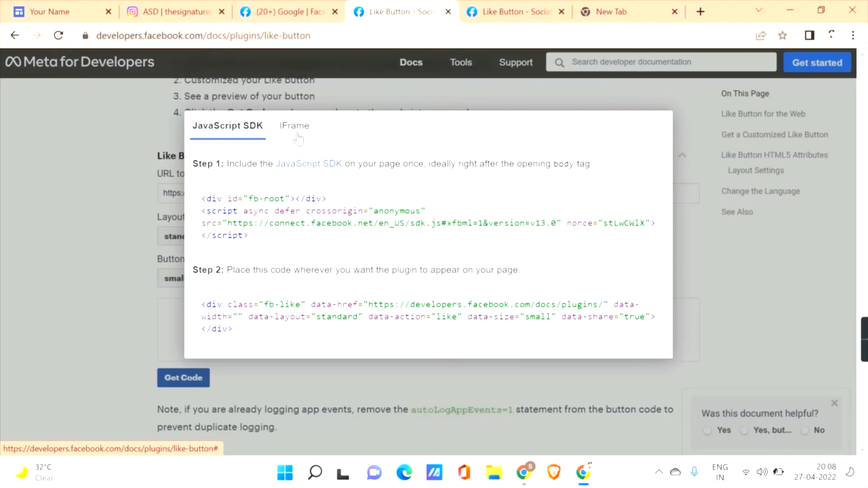
click(297, 135)
drag(200, 199, 415, 270)
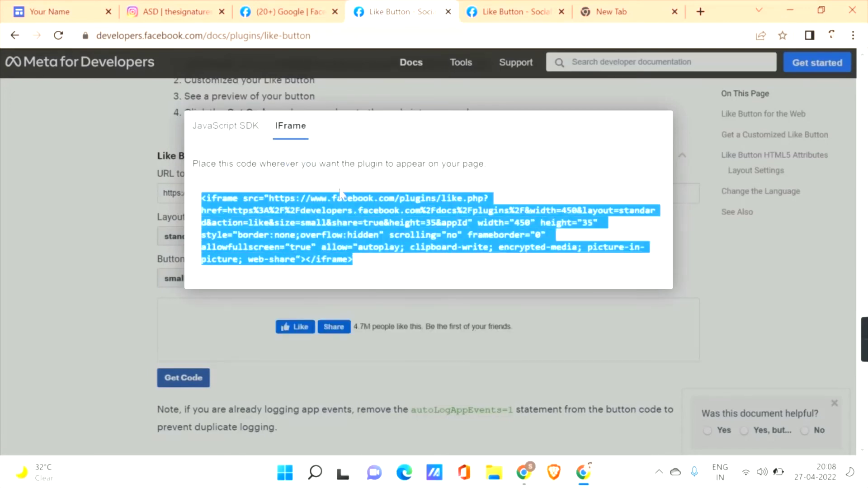
click(24, 6)
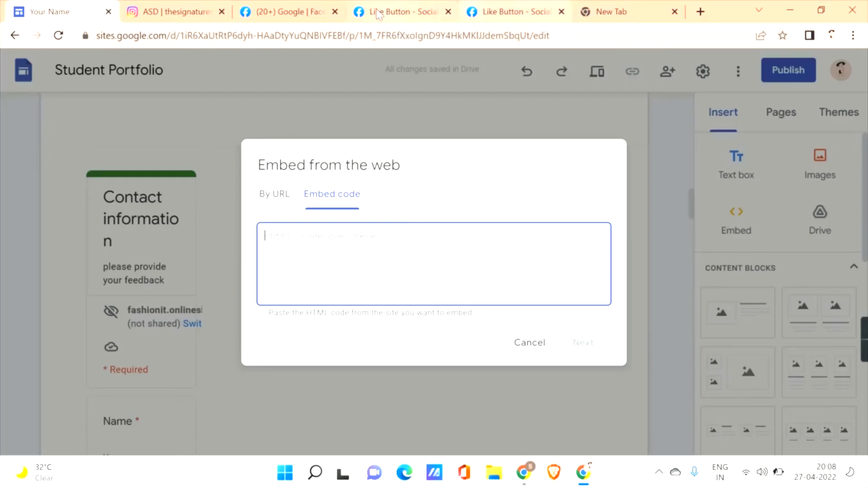
click(405, 6)
click(79, 276)
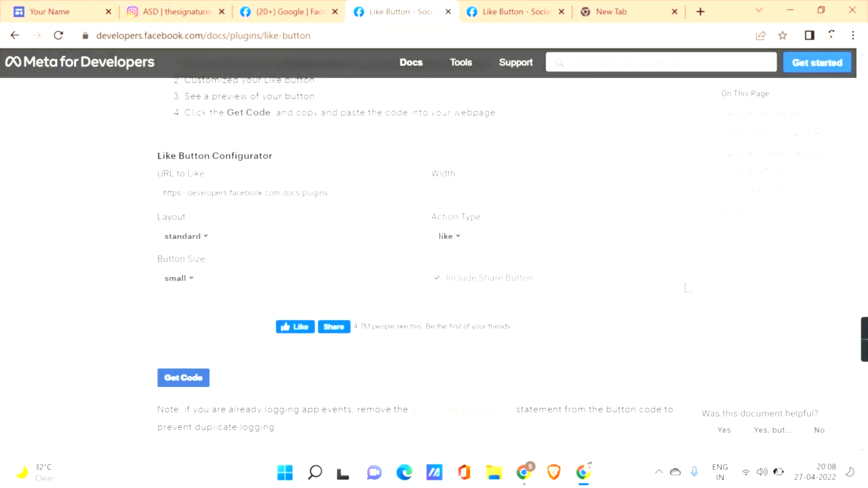
scroll(12, 201, up, 10)
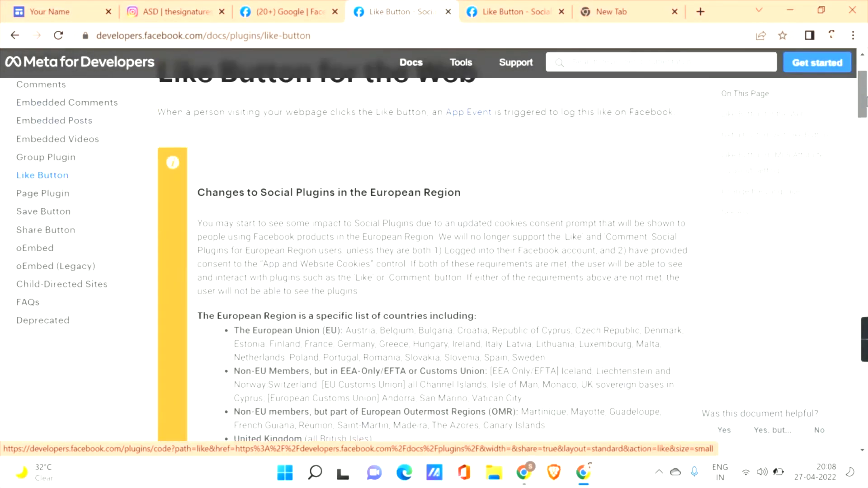
Step: Open the Page Plugin documentation and scroll to its configurator
click(20, 194)
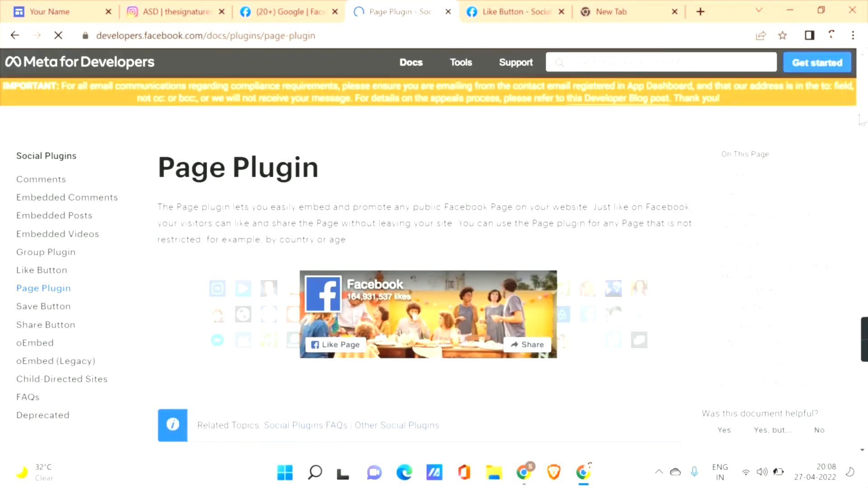
scroll(334, 154, down, 2)
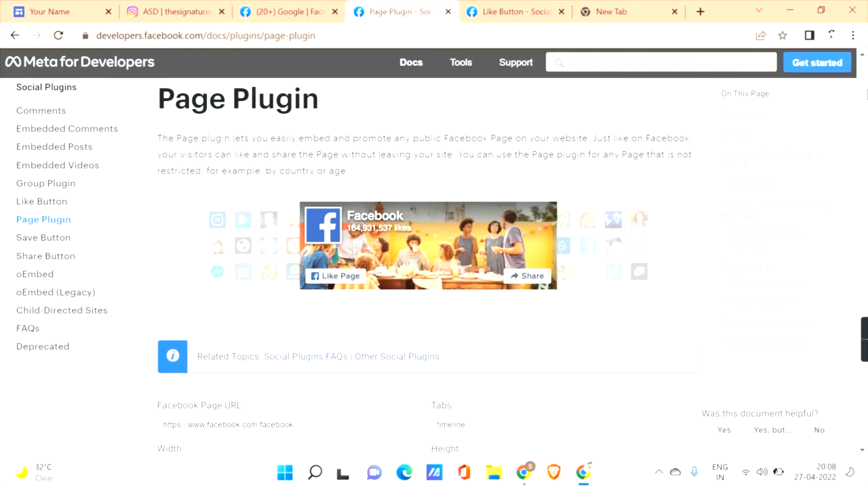
scroll(434, 262, down, 8)
scroll(434, 262, up, 3)
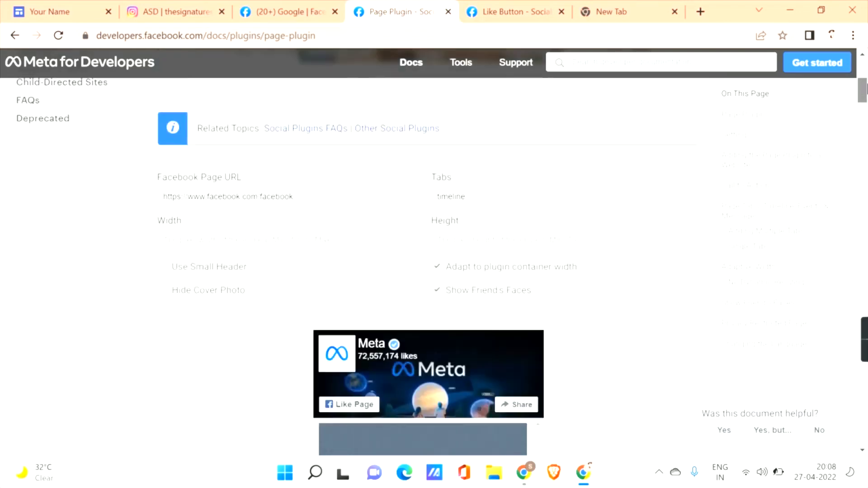
scroll(527, 210, up, 2)
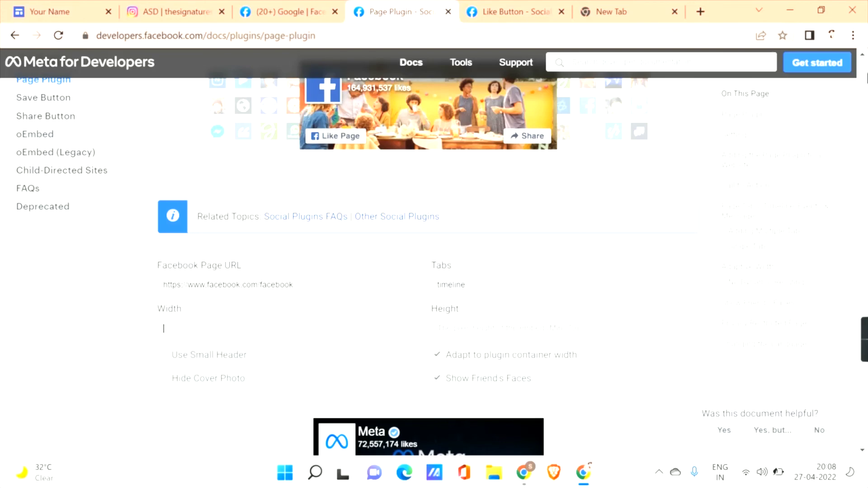
drag(865, 96, 864, 128)
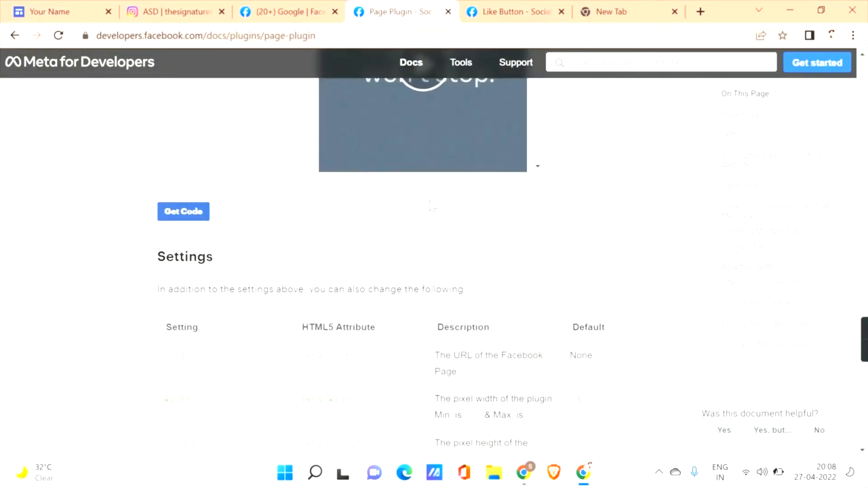
Step: Generate the Page Plugin code and copy its iframe version, then close the dialog
click(182, 220)
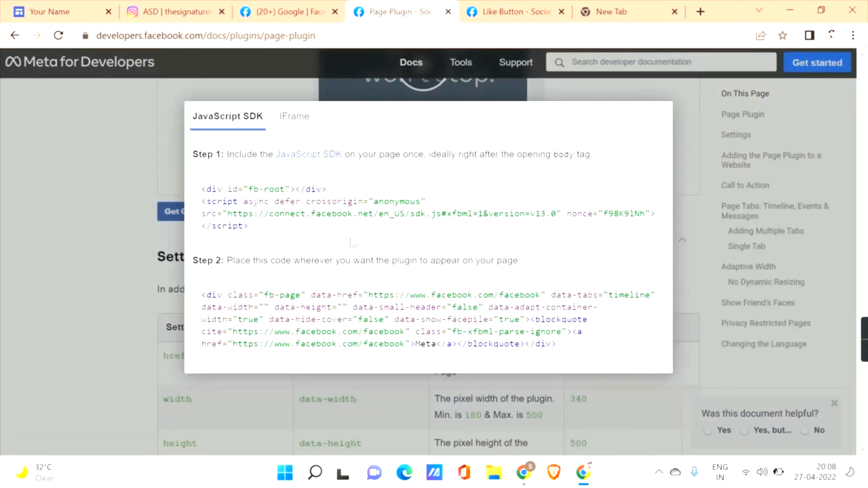
click(294, 118)
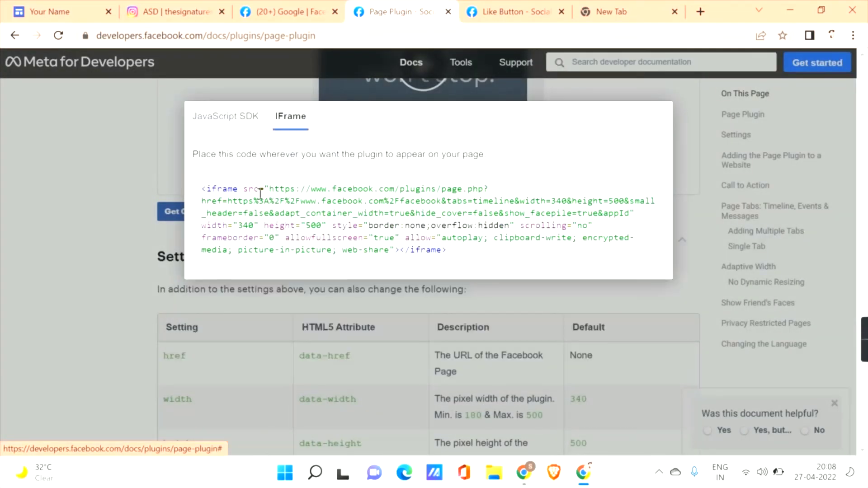
drag(202, 186, 447, 250)
key(ctrl+c)
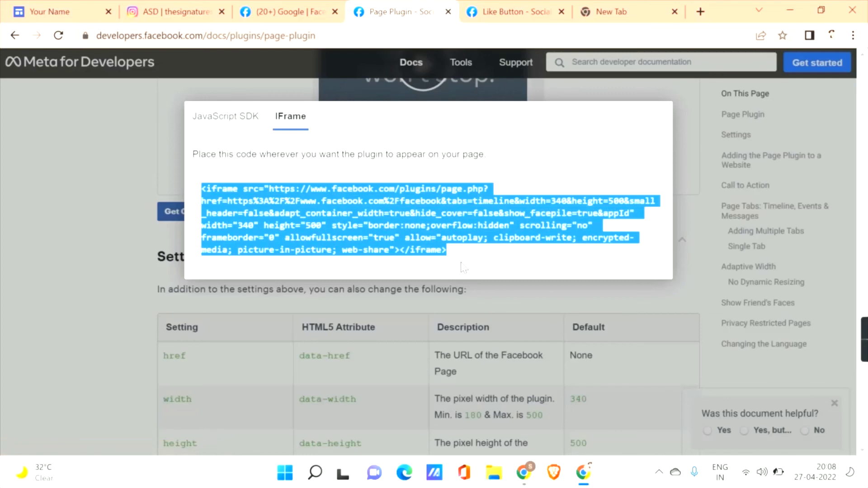
click(82, 18)
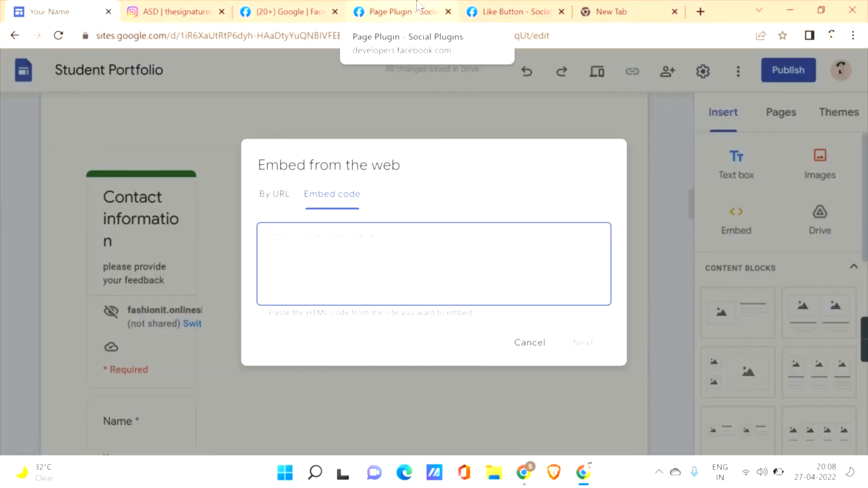
click(398, 12)
click(38, 211)
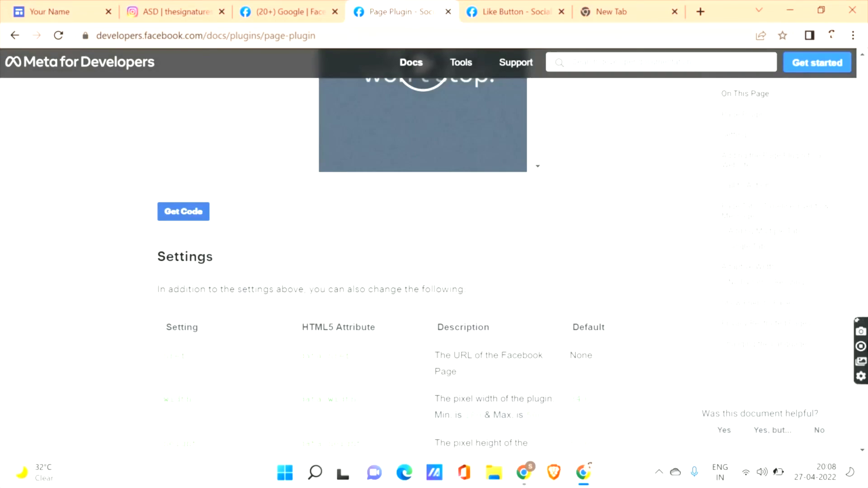
scroll(434, 253, up, 10)
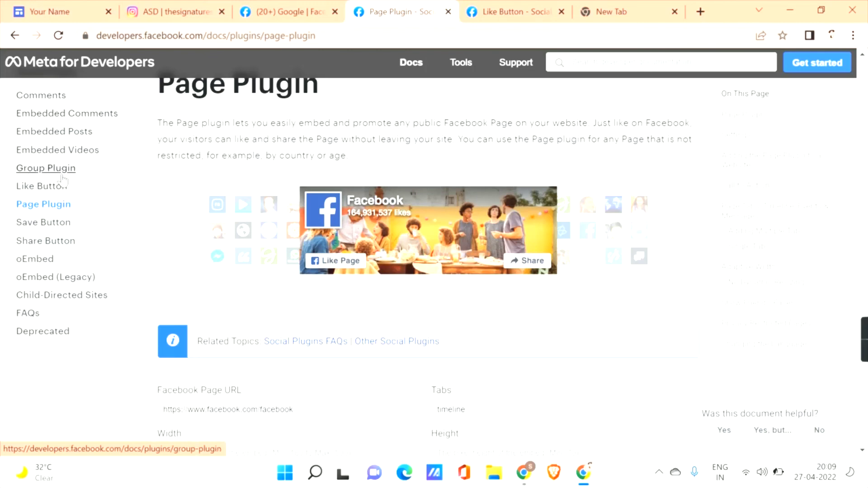
Step: View the deprecated Embedded Comments docs, then return to the Sites embed dialog with Ctrl+1
click(77, 114)
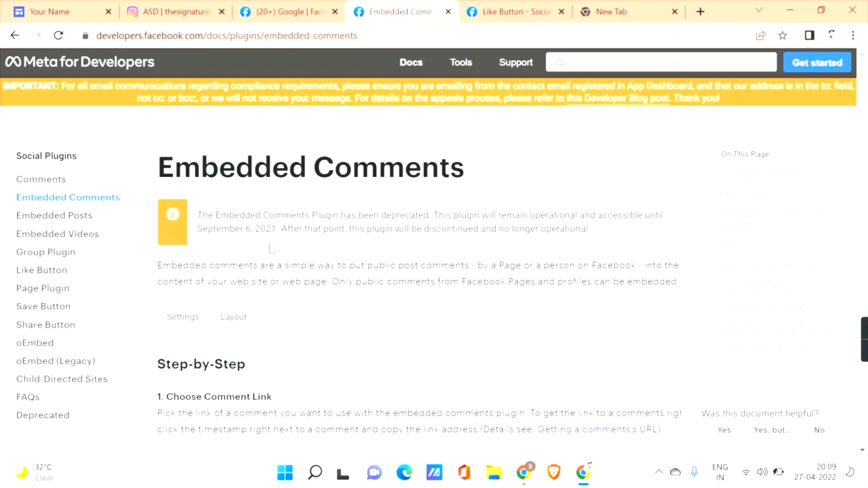
key(ctrl+1)
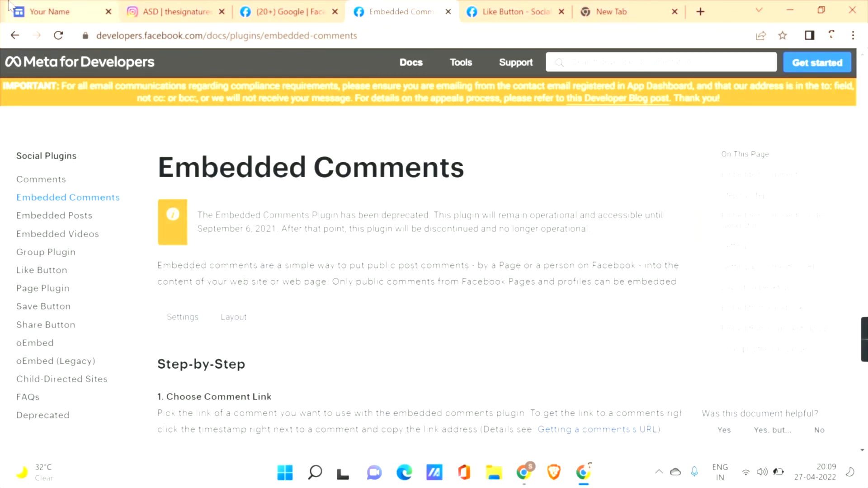